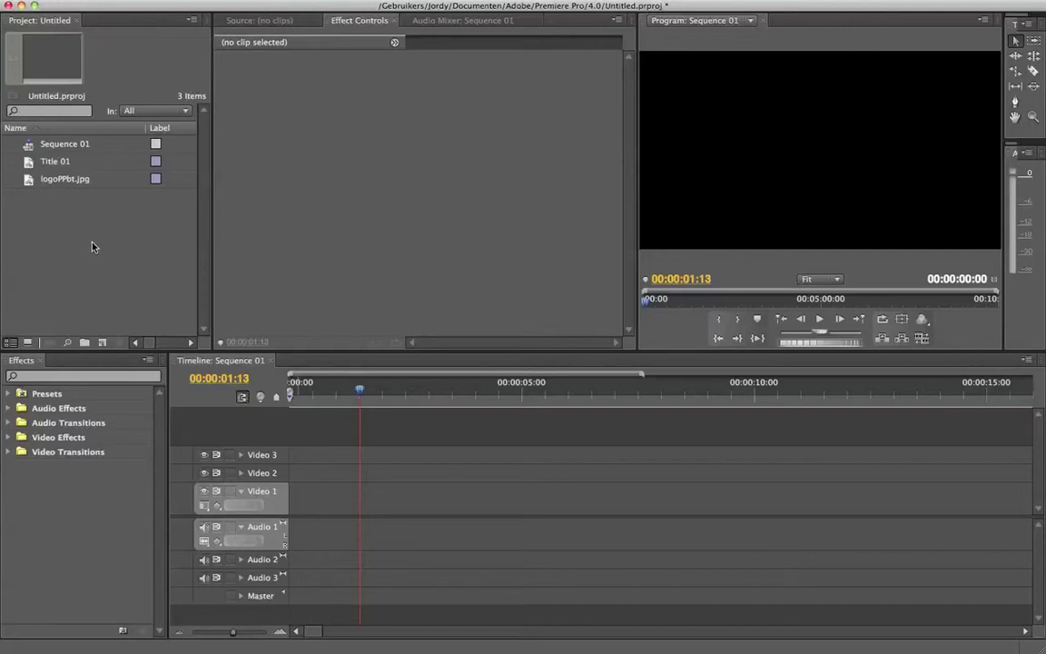
- Drop Title 01 at the start of Video 1 and select the clip to show its effects
click(90, 238)
click(32, 162)
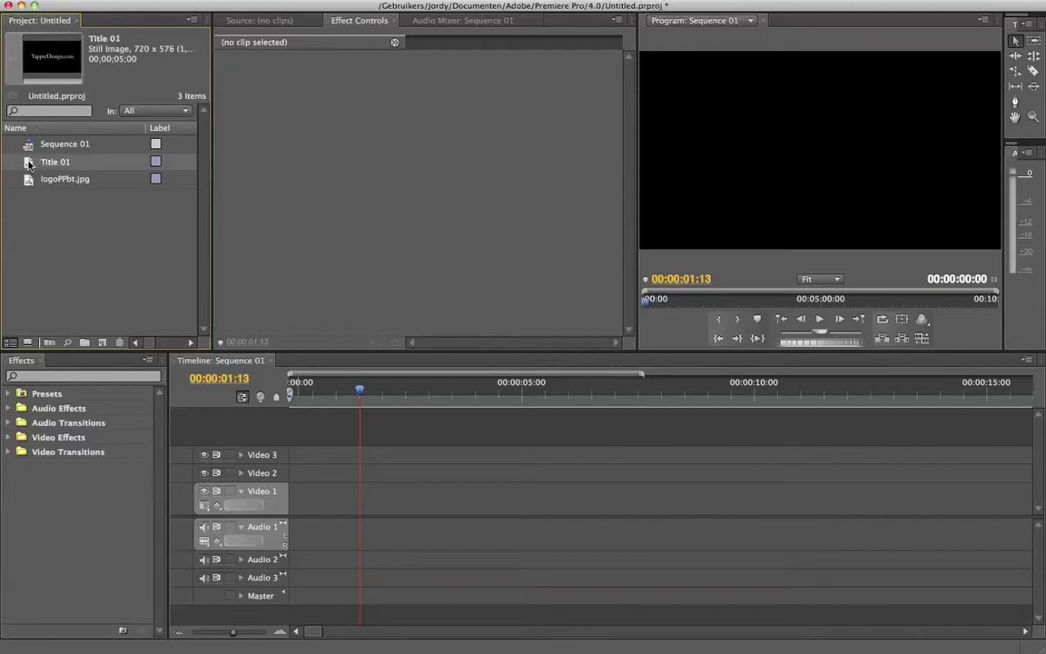
drag(29, 163, 292, 516)
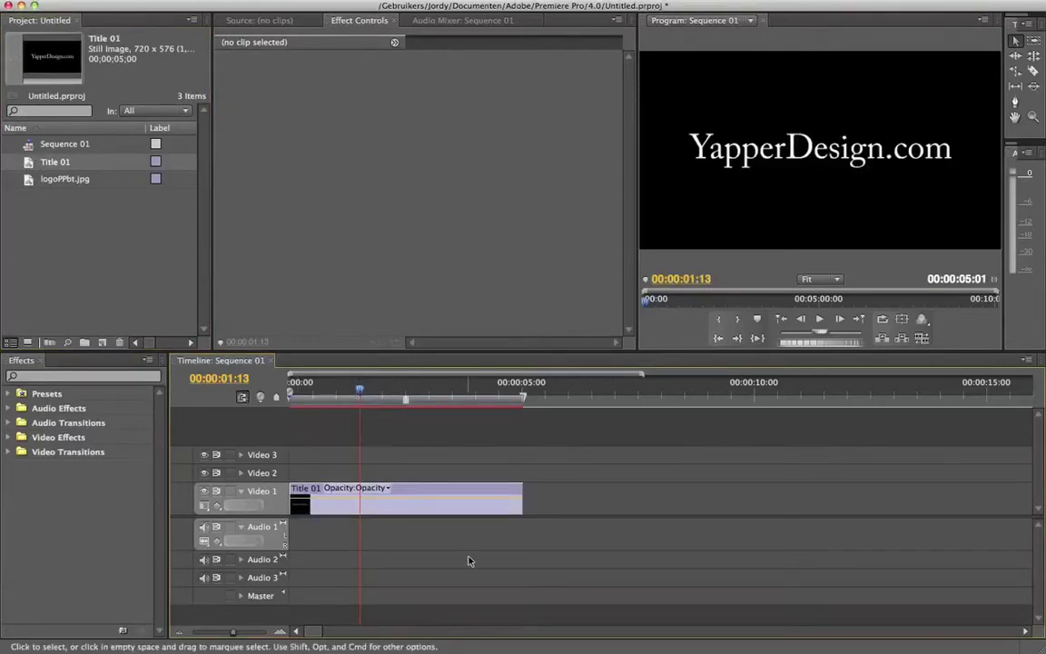
click(402, 509)
click(353, 397)
drag(353, 396, 350, 397)
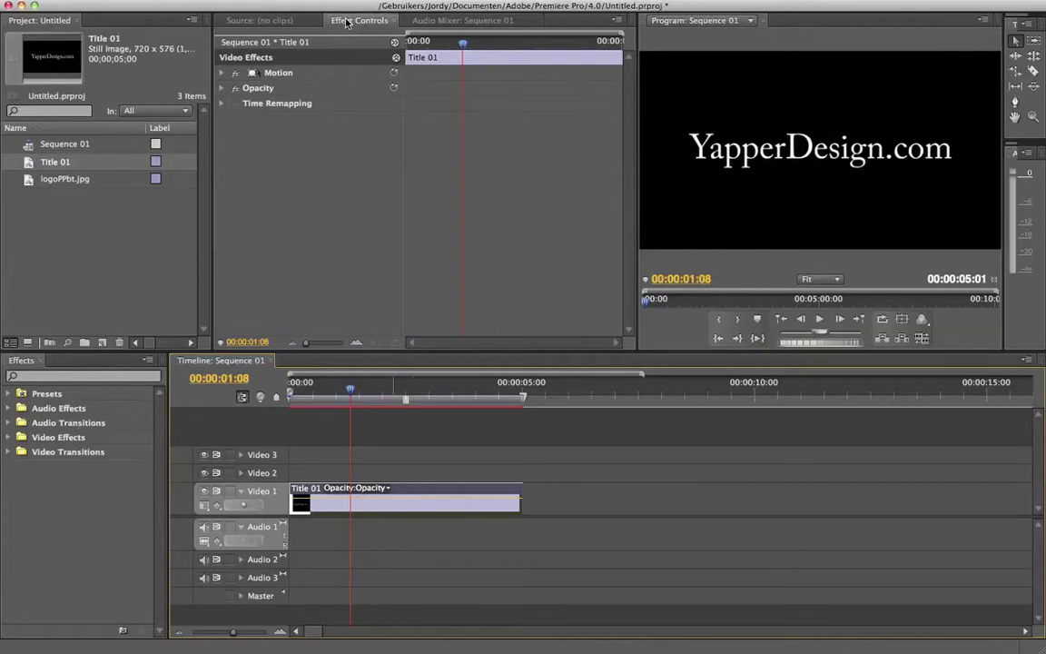
- Expand Motion and set the first Scale keyframe at 00:00:00:00 with a value of 100
click(220, 73)
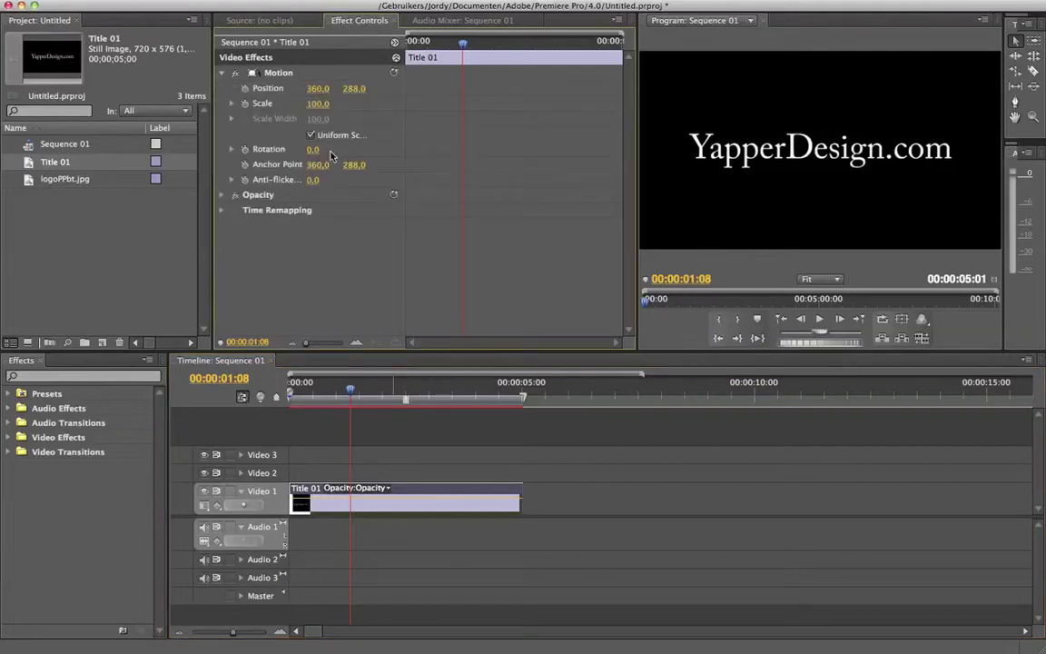
click(435, 43)
drag(435, 46, 472, 45)
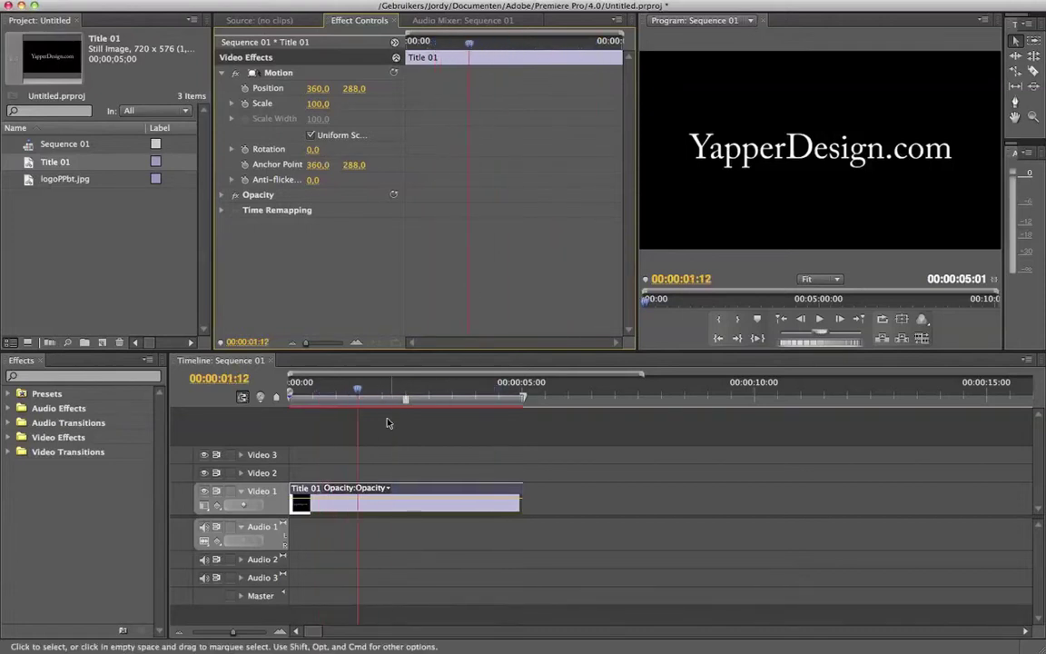
key(Left)
key(Left)
key(Left)
key(Left)
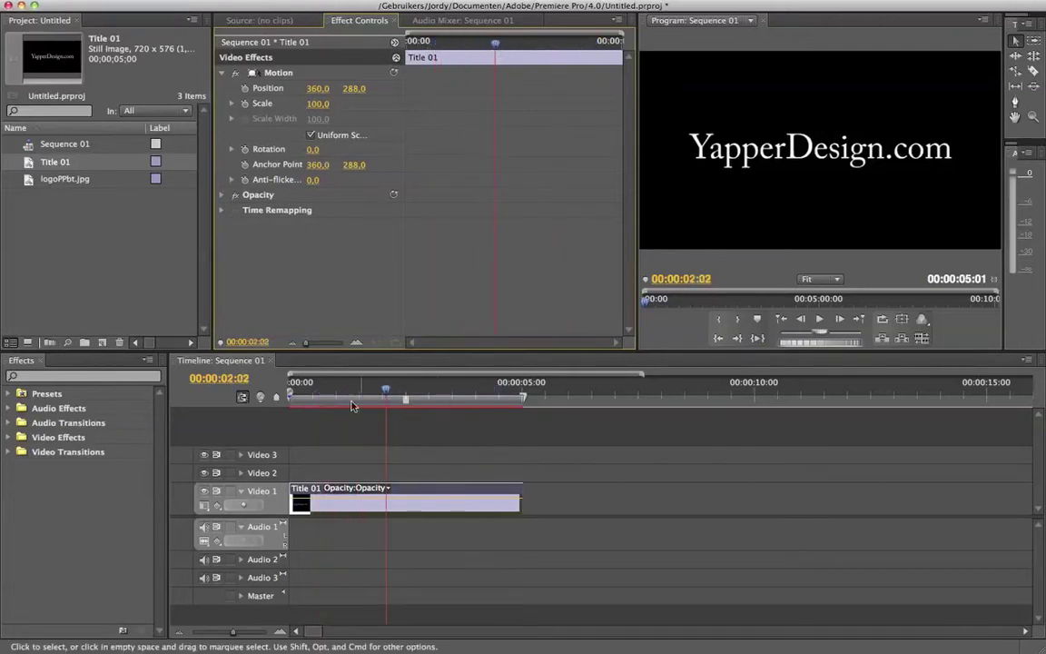
drag(437, 41, 353, 41)
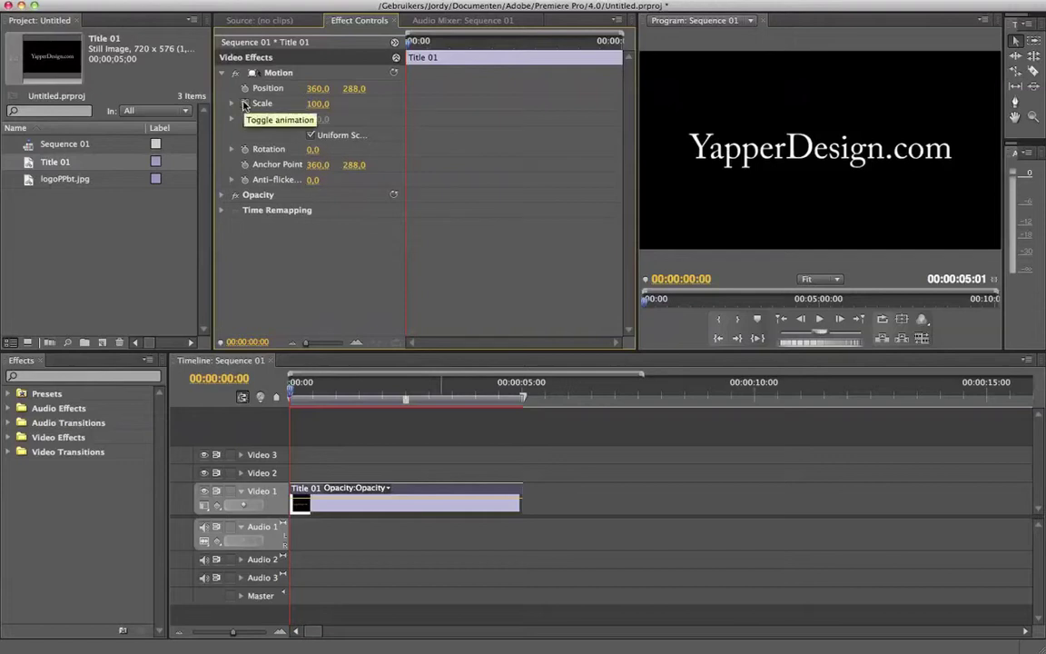
click(244, 105)
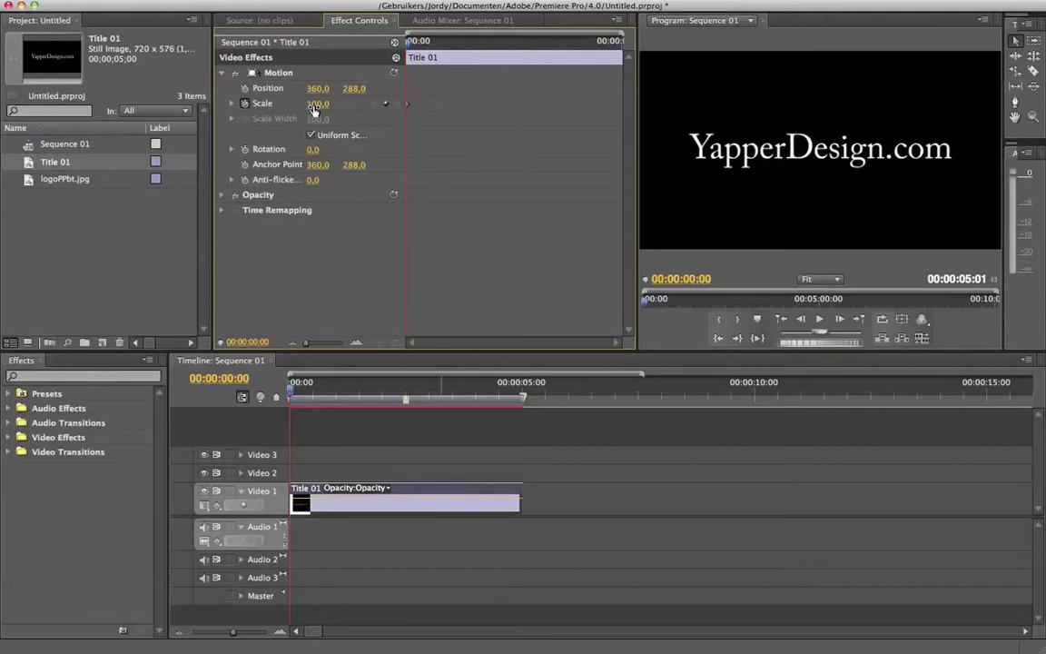
- Try entering Scale 150 at 00:00:01:01, then delete that keyframe
click(423, 43)
drag(423, 48, 452, 162)
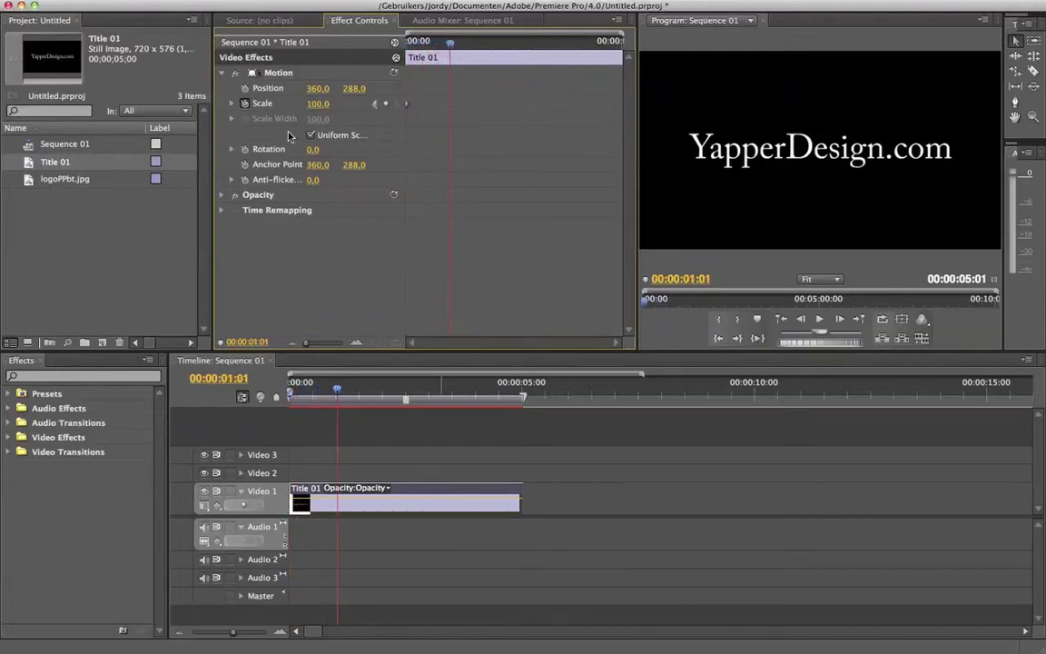
click(319, 104)
text(150)
key(Return)
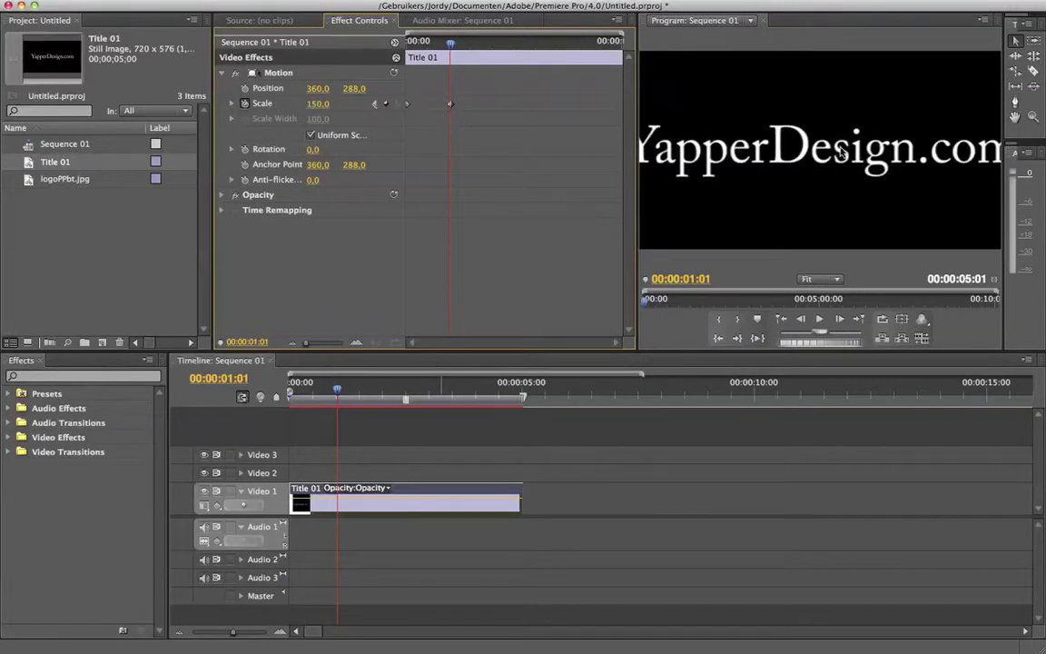
click(451, 104)
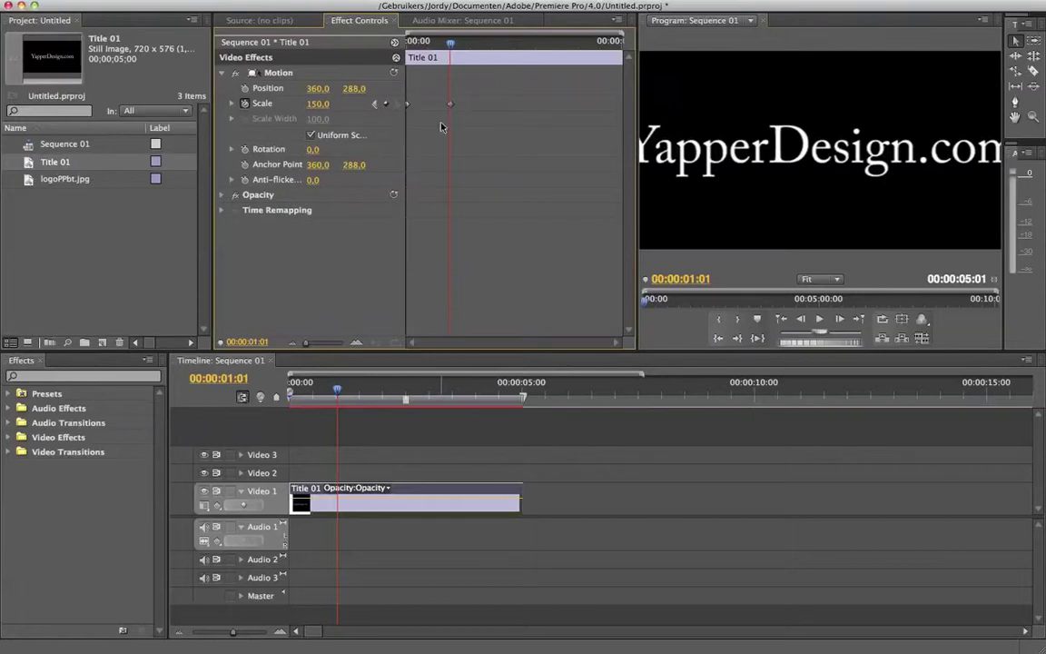
key(Delete)
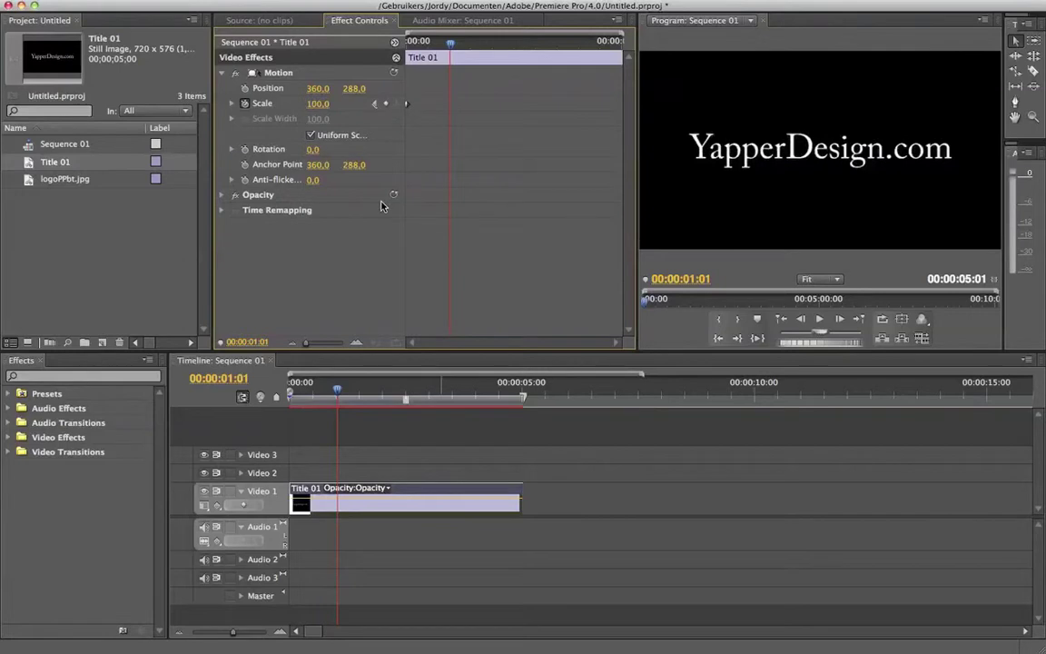
- Add Scale keyframes around 00:00:01:01 and raise Scale to about 150
click(385, 104)
drag(455, 46, 457, 46)
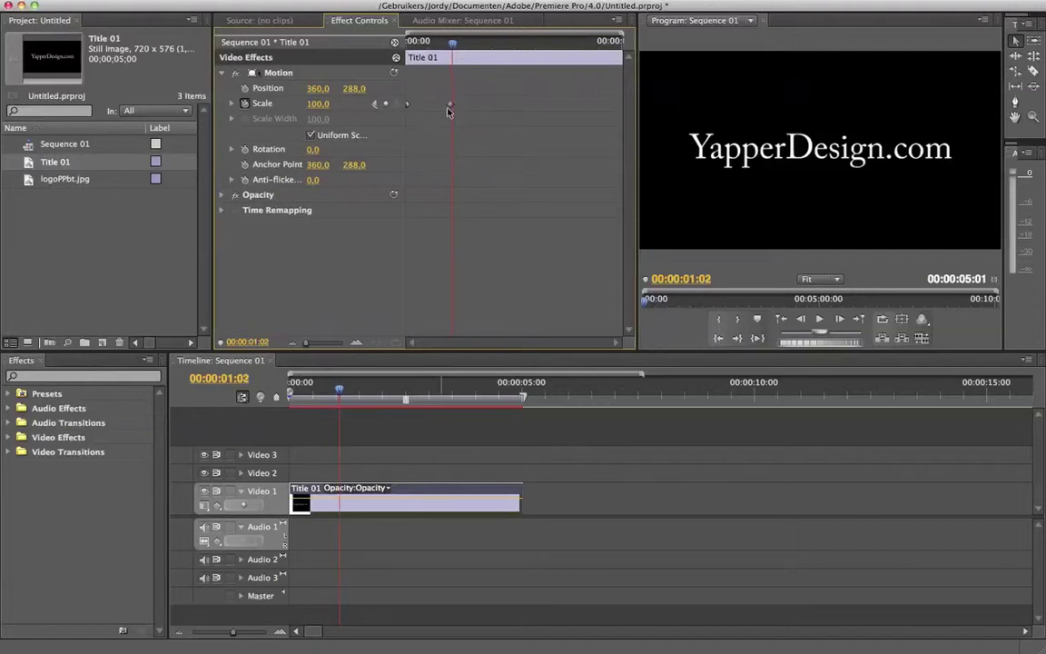
click(386, 105)
click(455, 47)
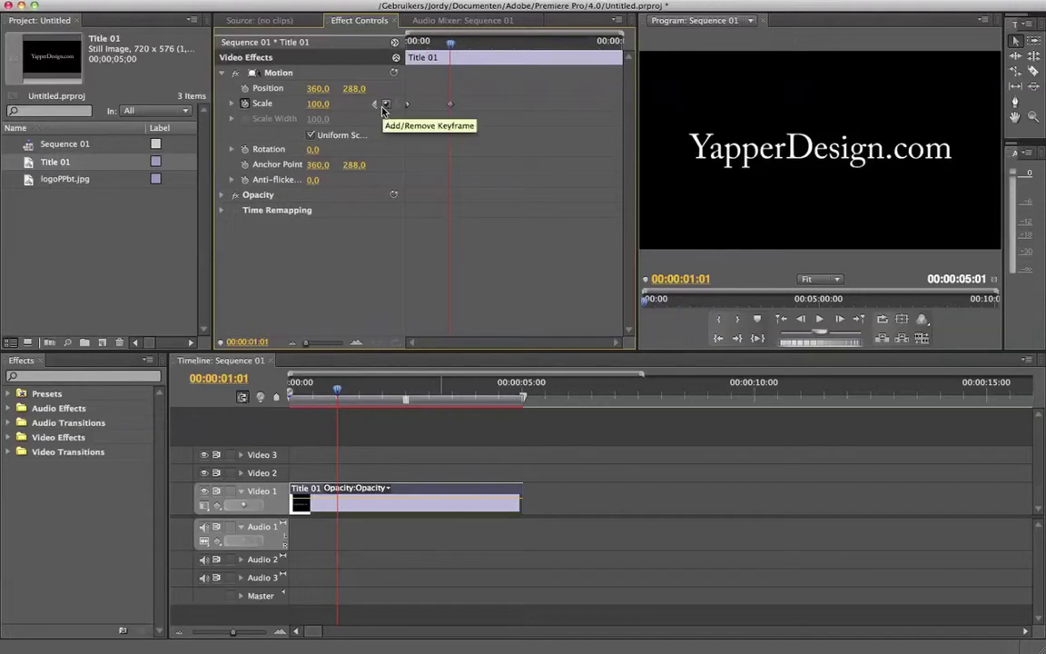
drag(329, 109, 375, 109)
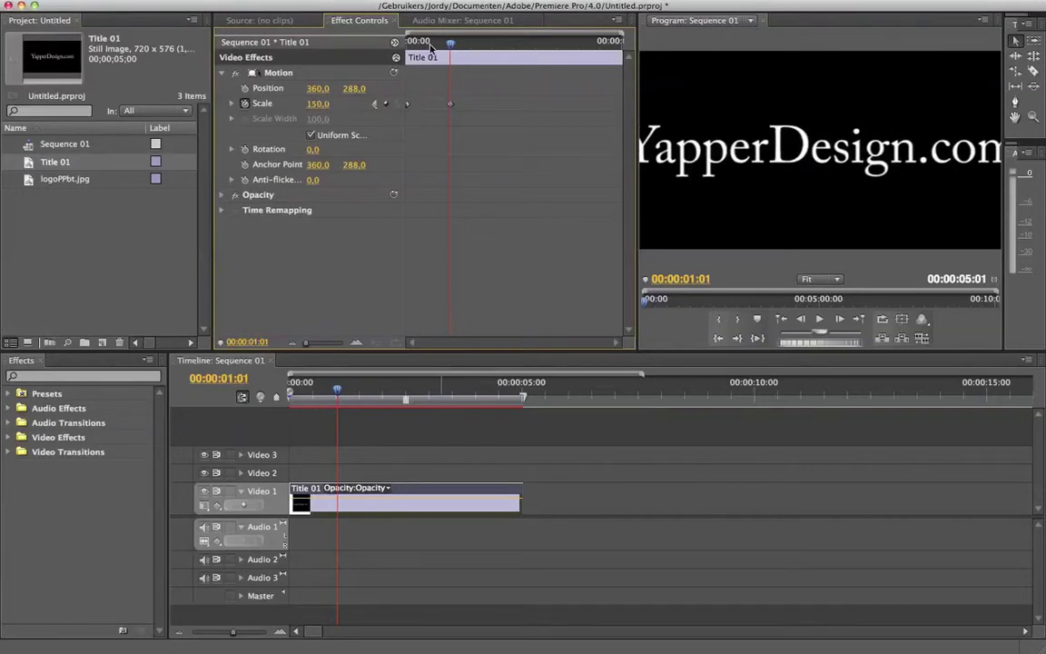
- Preview the scale growth and add a later Scale keyframe holding 150
drag(430, 42, 406, 43)
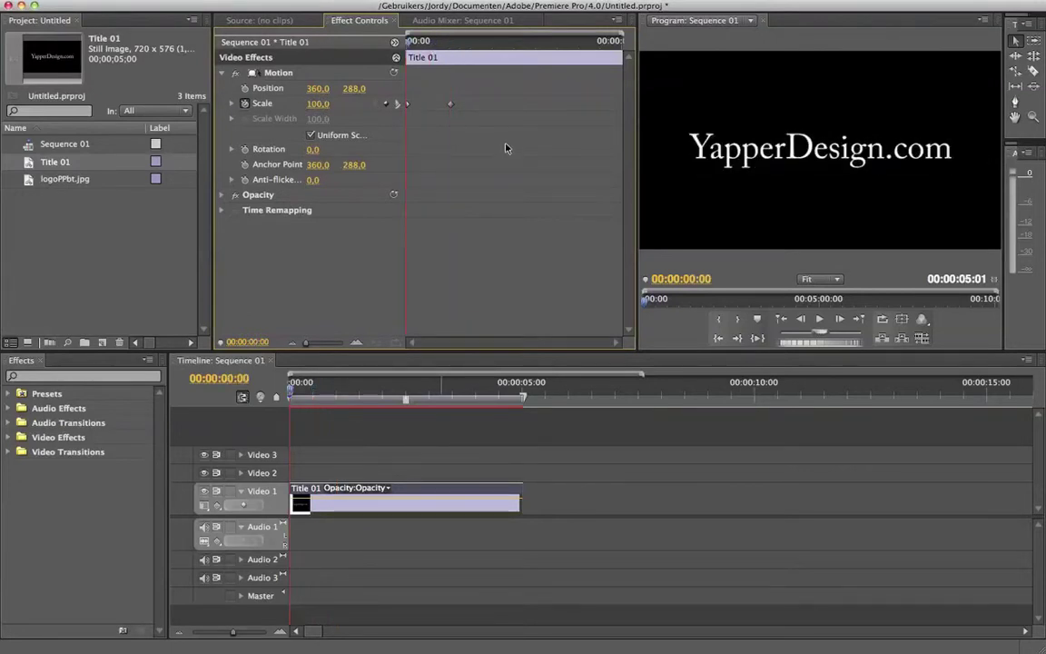
key(space)
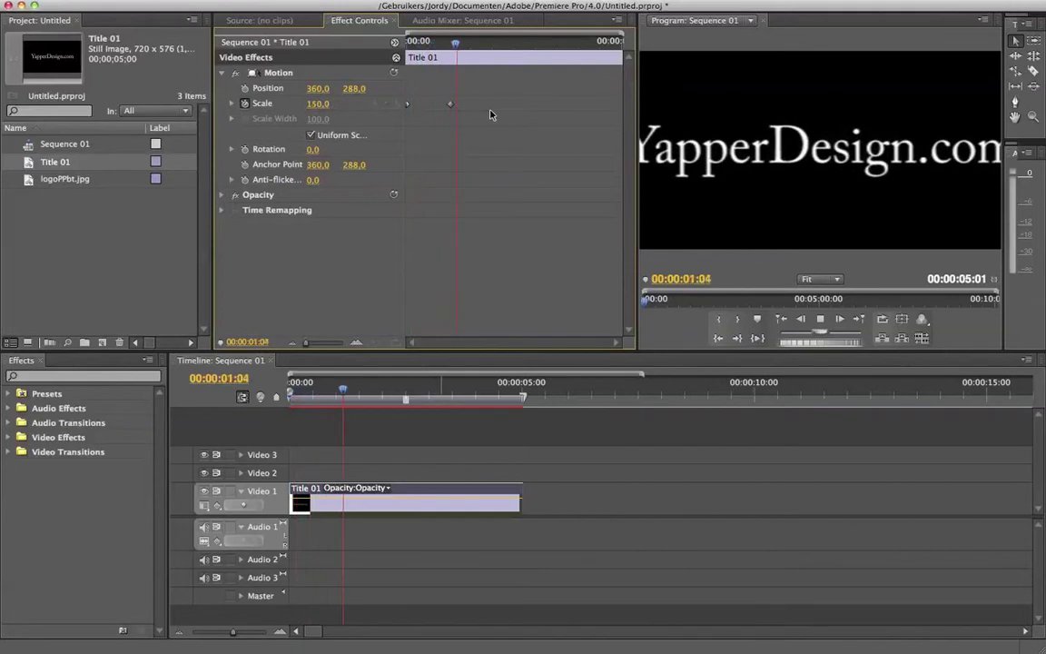
key(space)
key(Home)
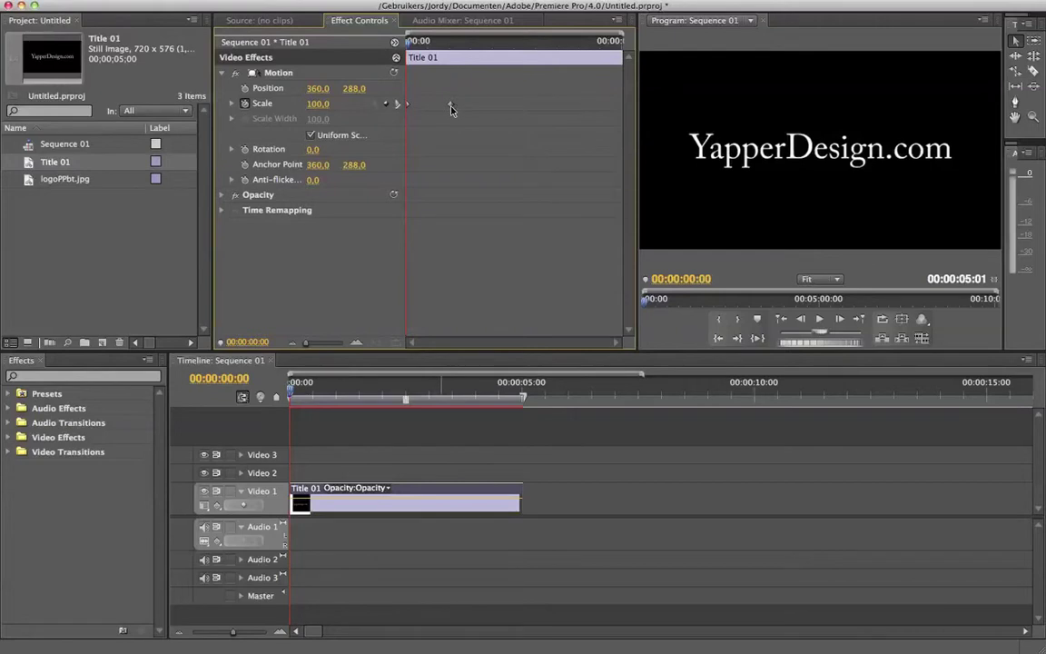
drag(408, 41, 449, 50)
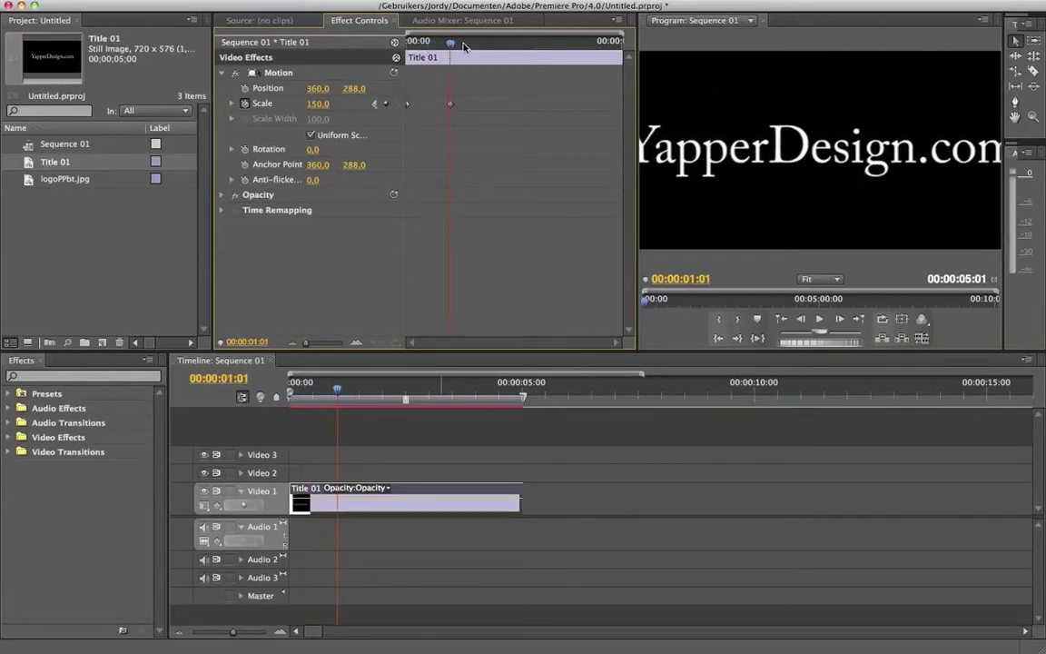
drag(463, 45, 487, 46)
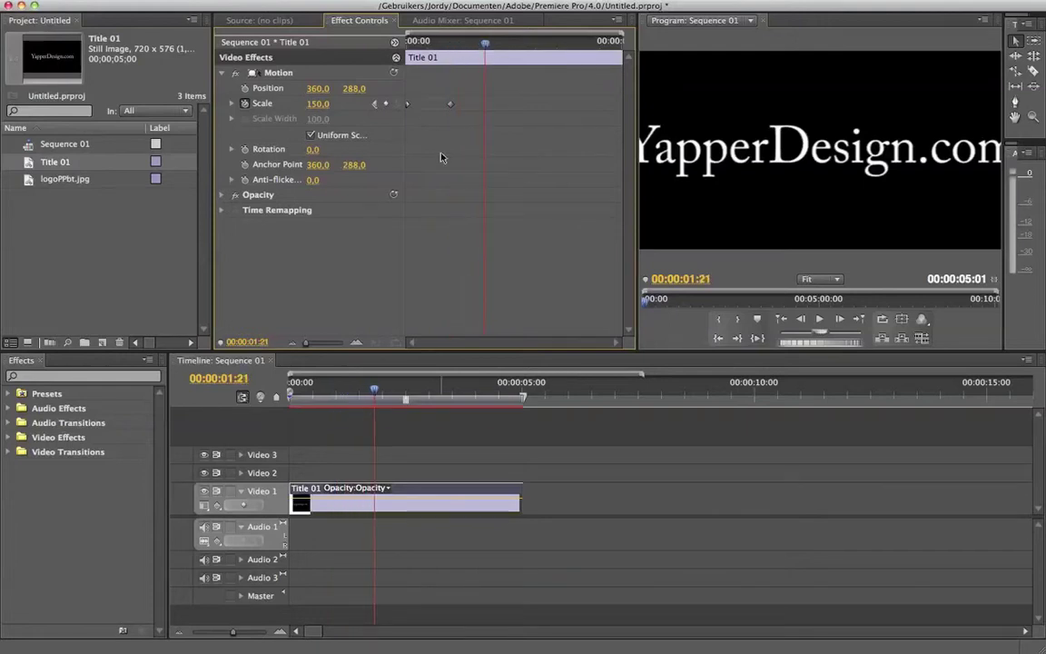
click(386, 103)
- Add a Scale keyframe of 100 at 00:00:02:21 and review the scale-down
drag(456, 46, 488, 48)
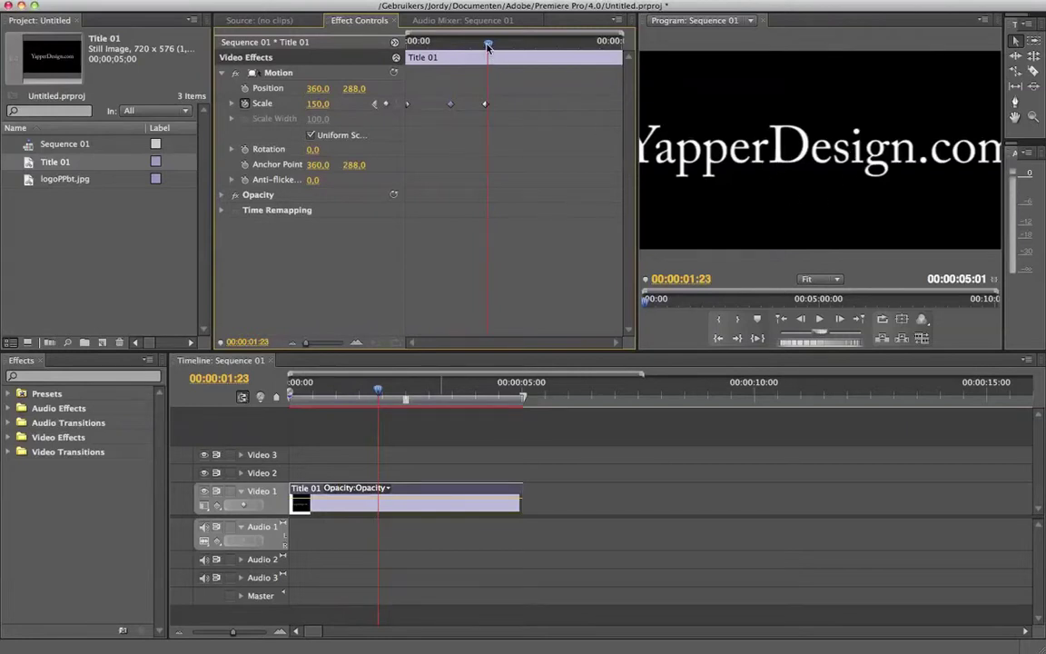
drag(488, 47, 527, 49)
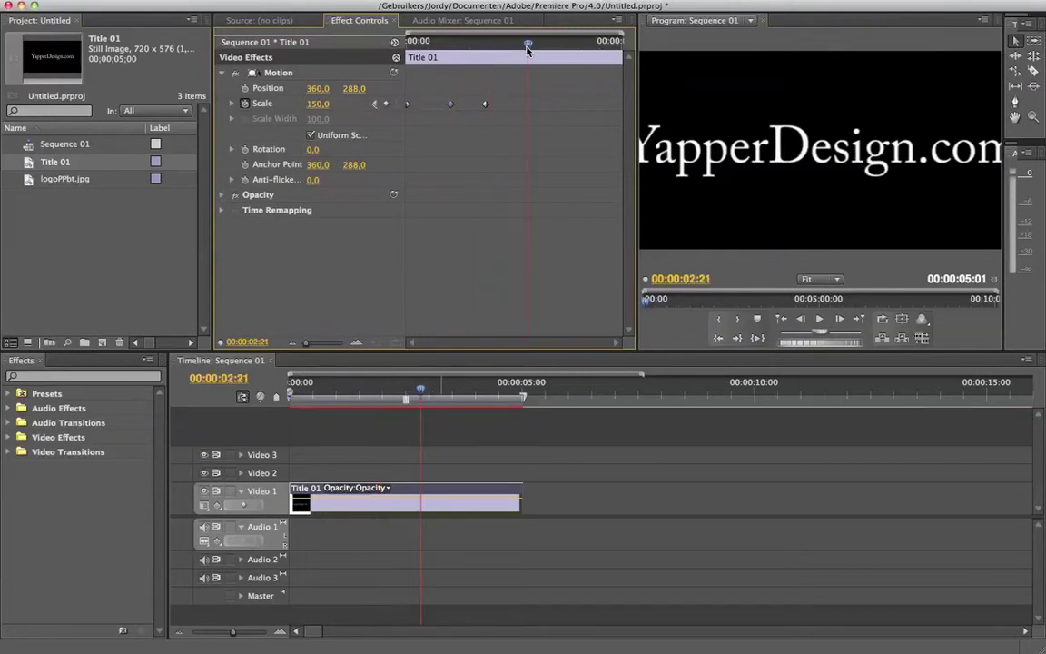
click(318, 103)
text(100)
key(Return)
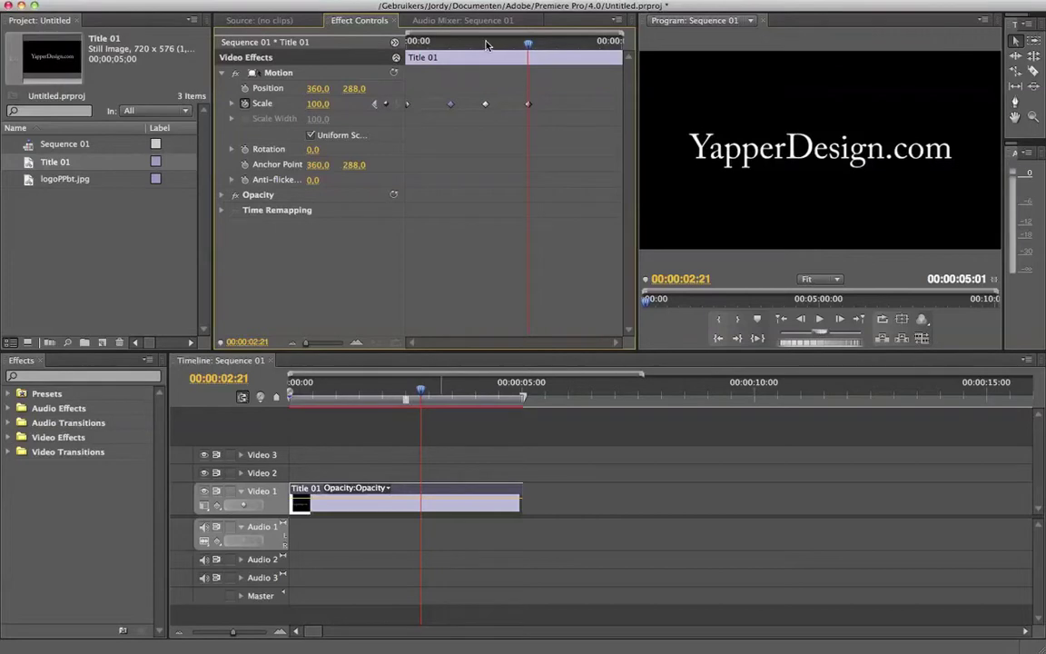
drag(486, 43, 527, 45)
- Nudge the later Scale keyframes into place and preview the 100-150-100 animation from the start
mouse_move(527, 103)
mouse_down()
mouse_move(464, 91)
mouse_move(534, 111)
mouse_up()
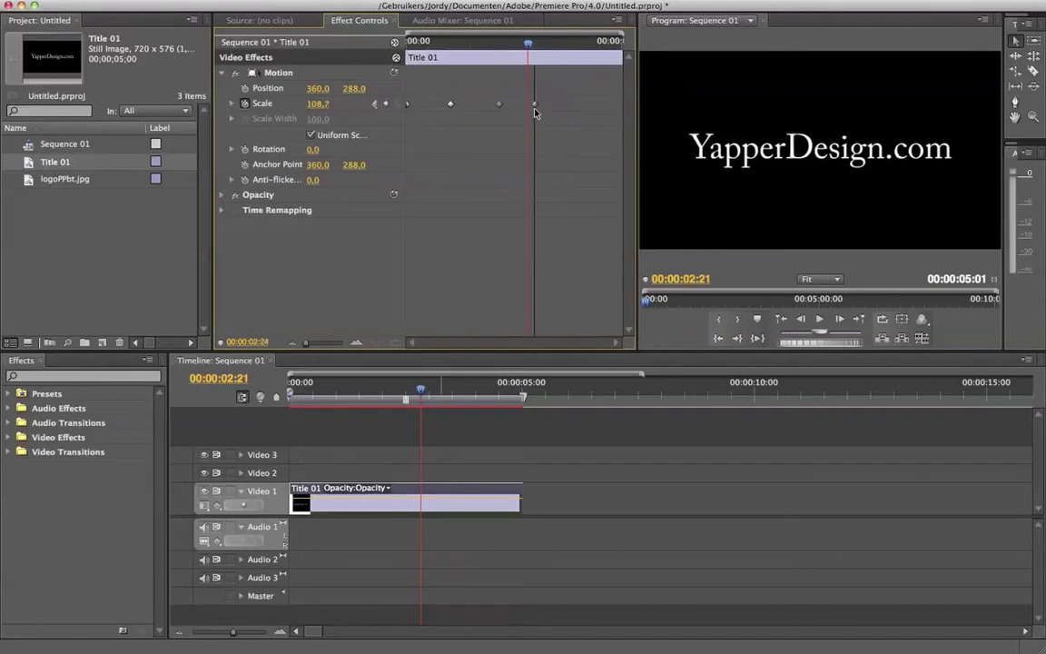
drag(536, 113, 529, 112)
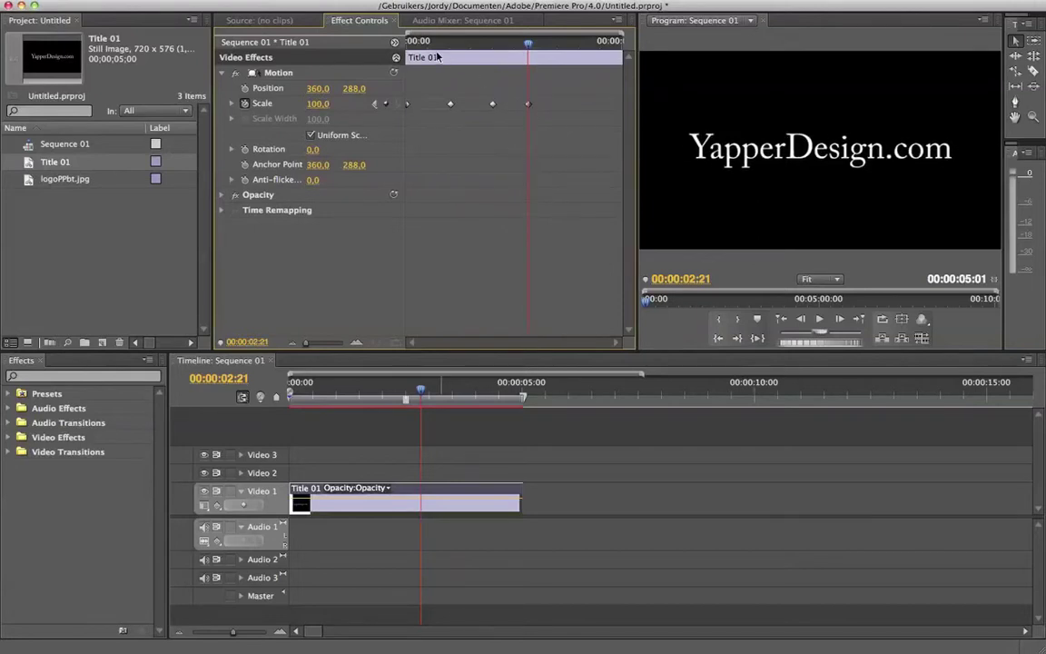
key(Home)
key(space)
key(Home)
key(space)
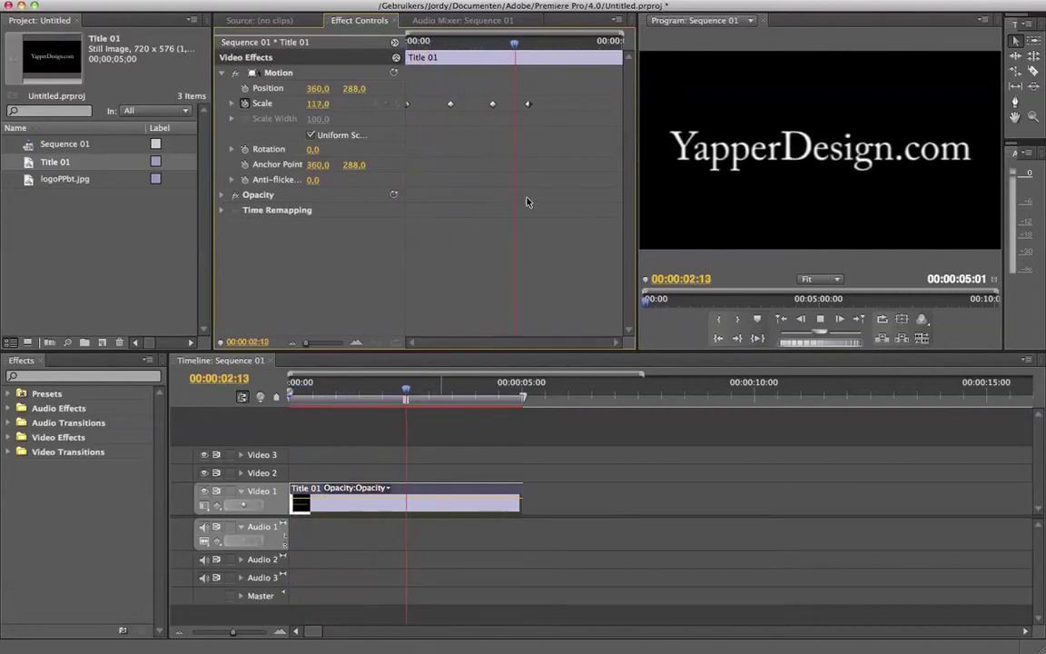
key(space)
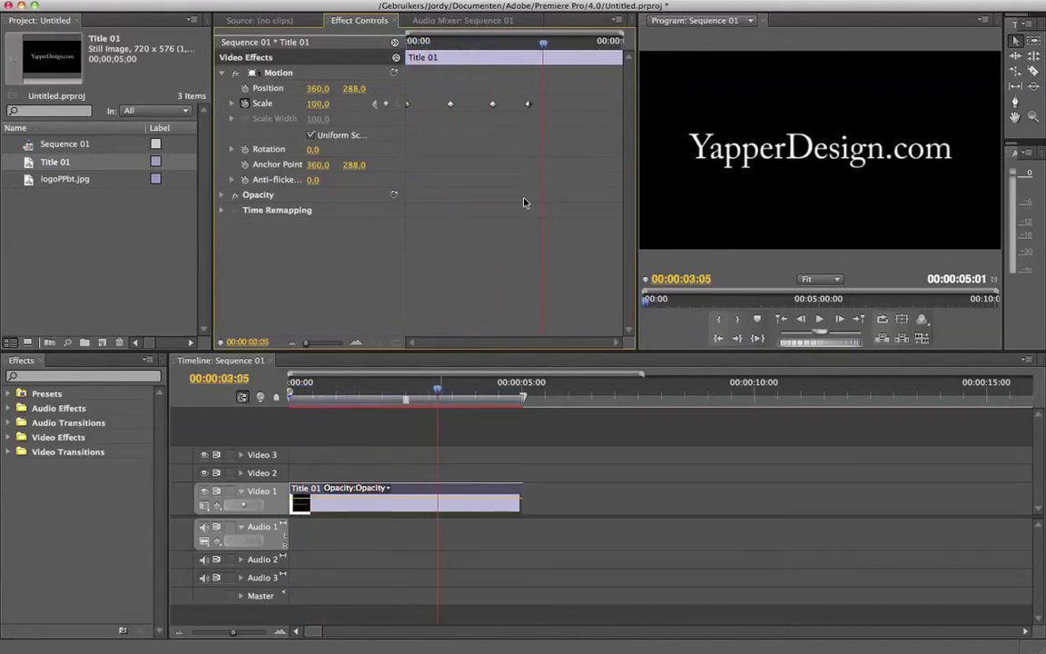
drag(418, 43, 402, 45)
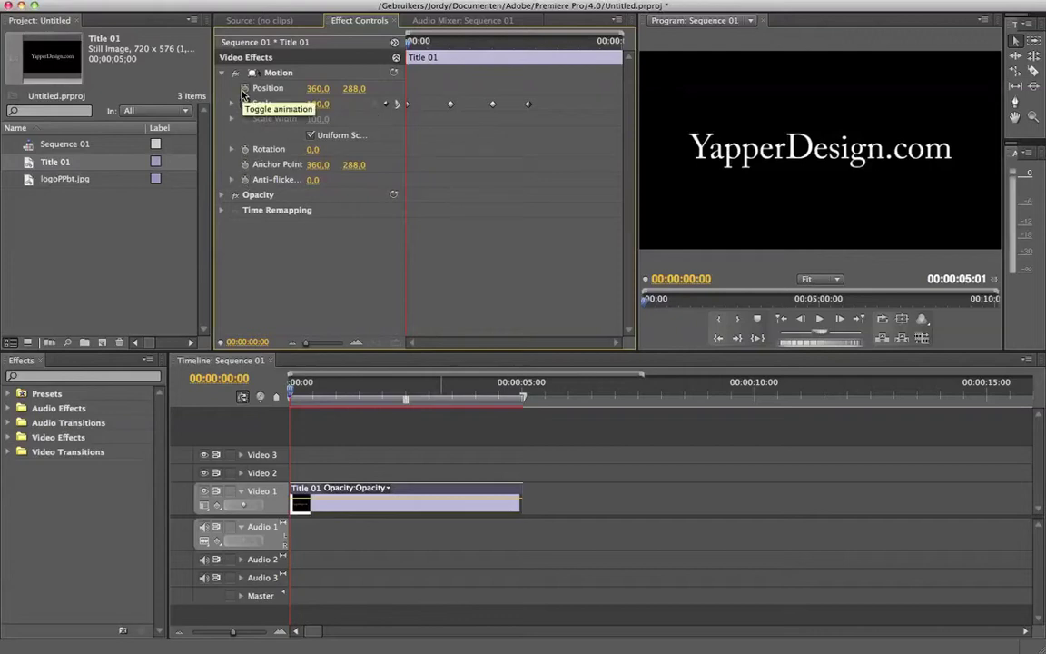
- Apply Gaussian Blur from Video Effects > Blur & Sharpen to Title 01 and expand its settings
click(289, 75)
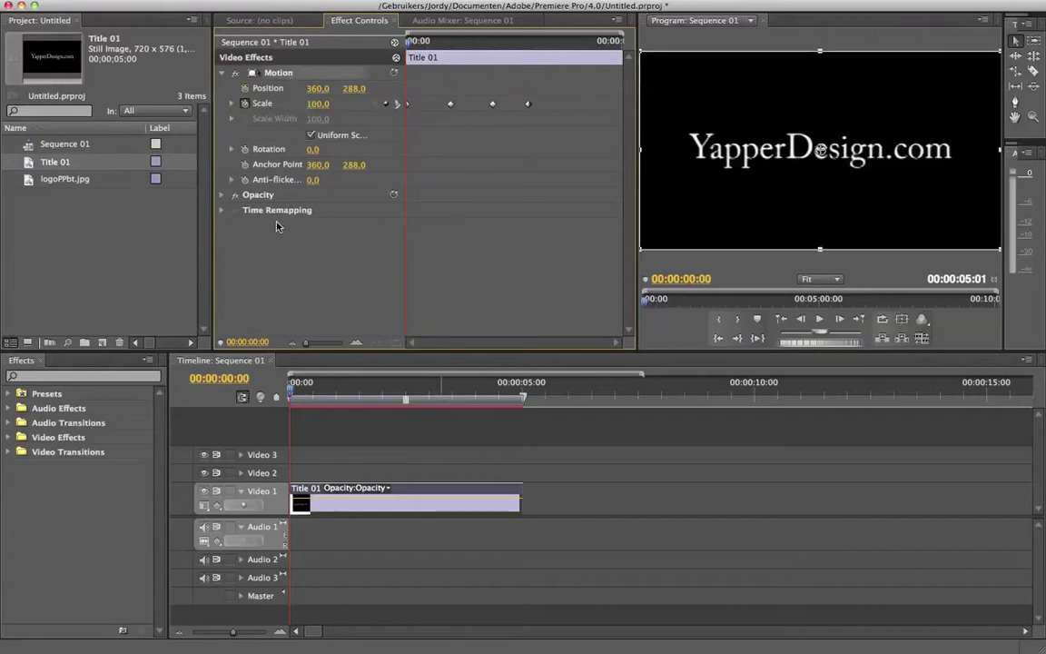
click(221, 195)
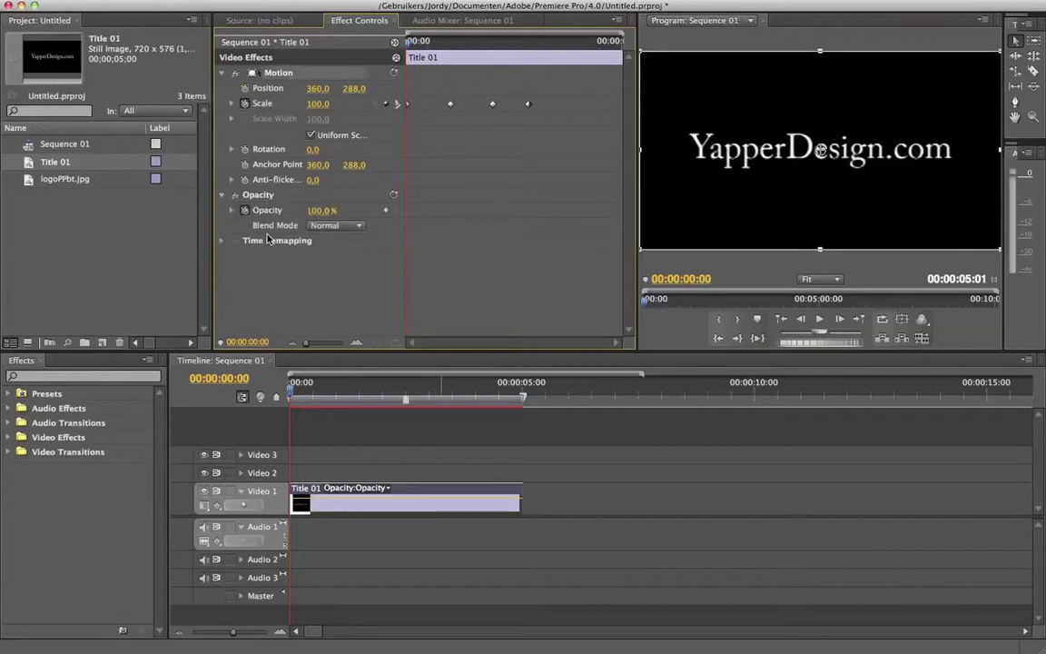
click(221, 242)
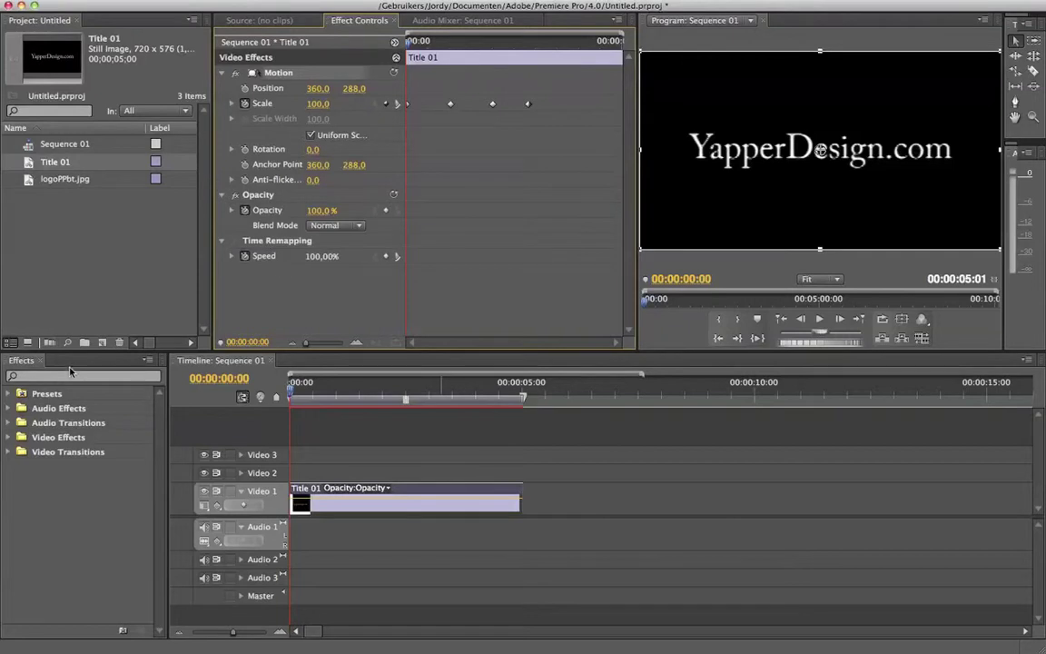
click(18, 376)
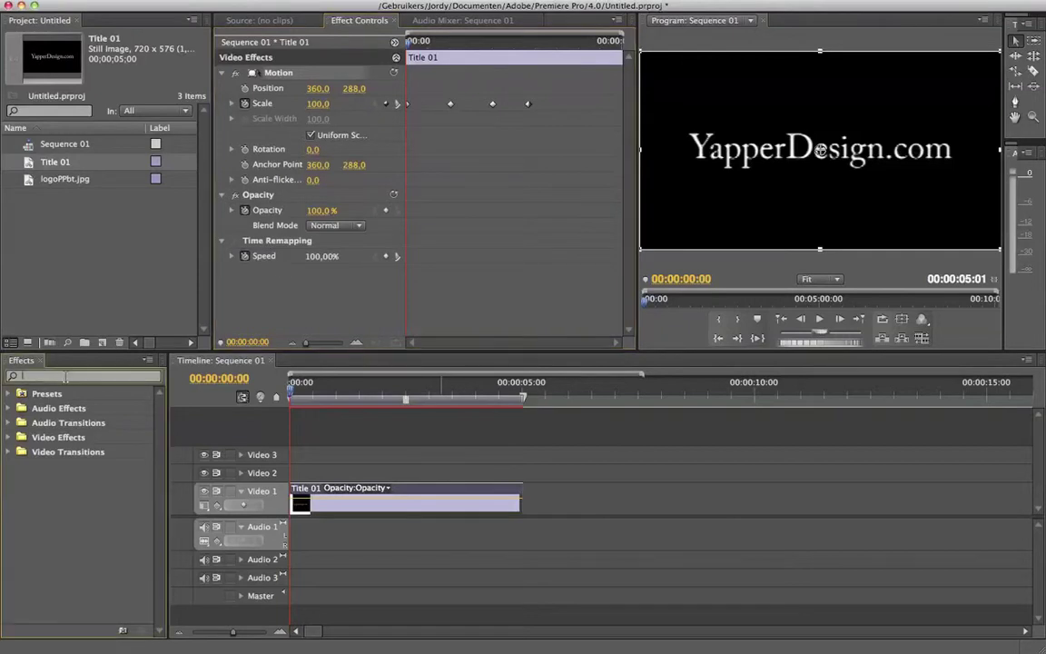
click(10, 438)
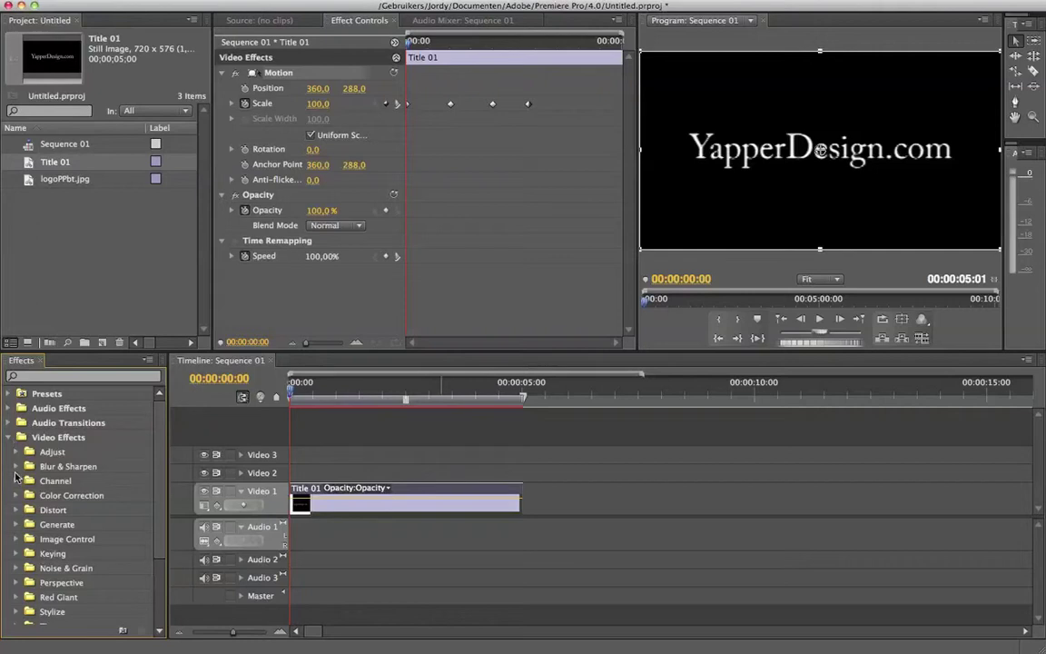
click(16, 467)
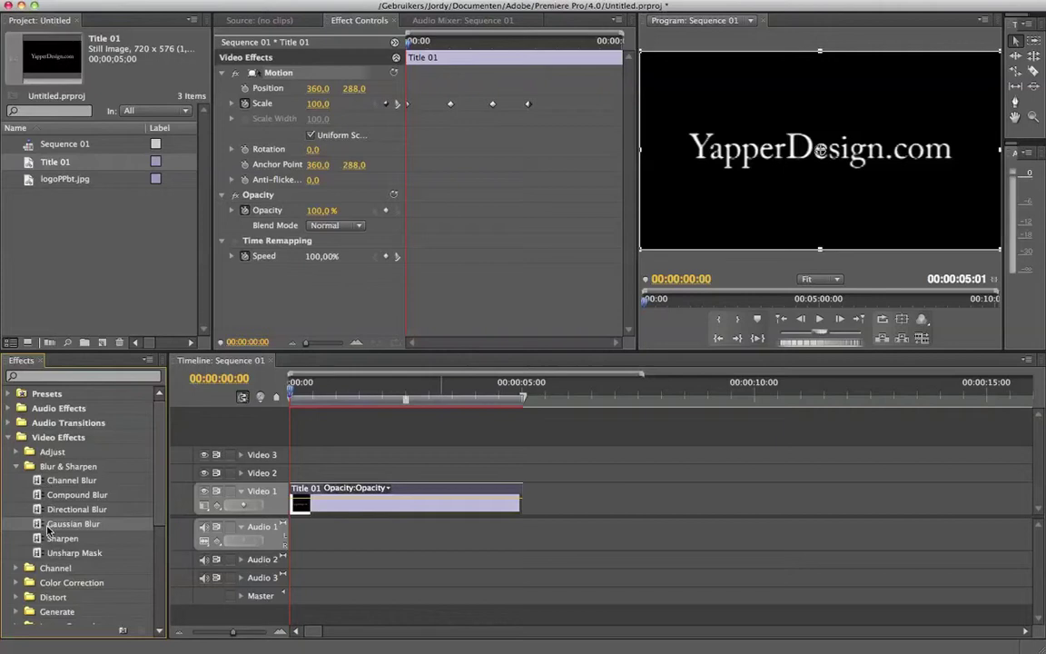
drag(47, 530, 335, 515)
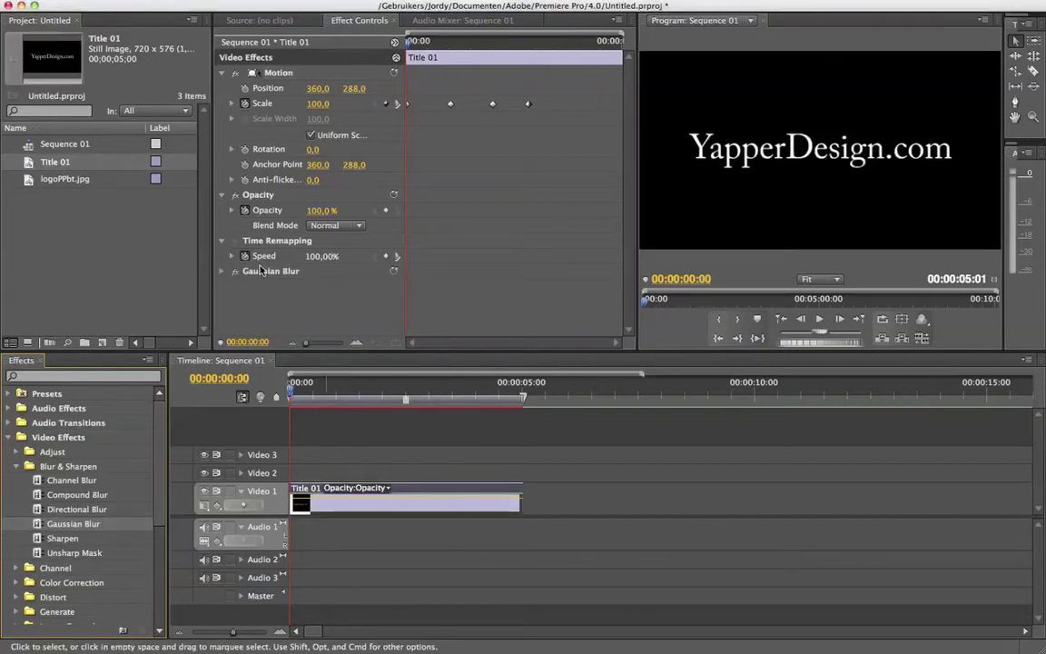
click(222, 272)
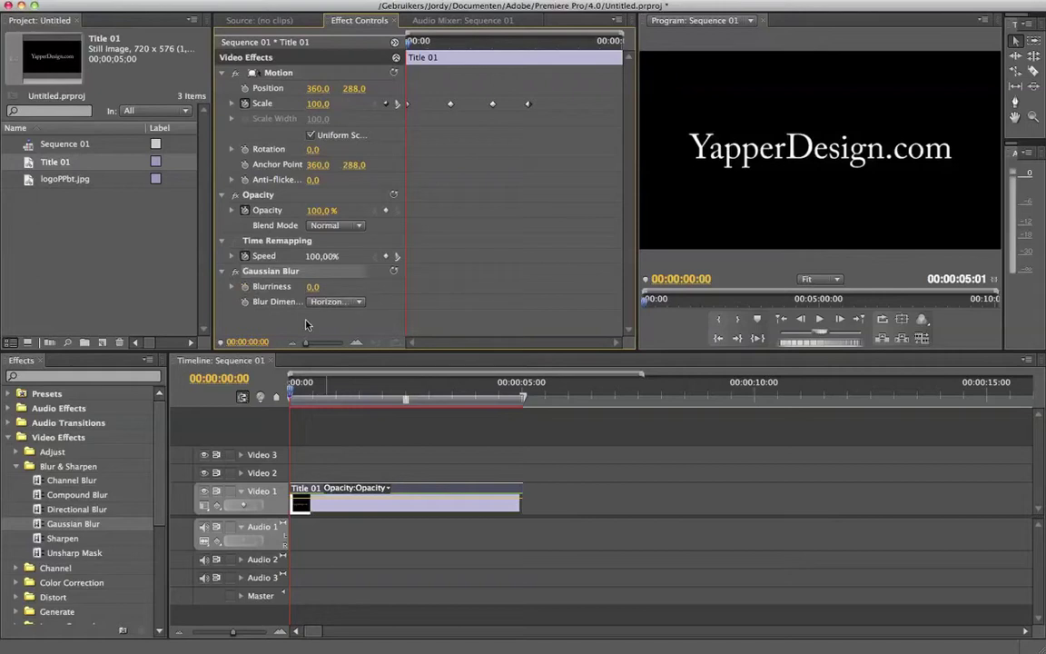
- Keyframe Blurriness at 0 at the start and 10 at about one second
click(244, 287)
drag(413, 45, 454, 48)
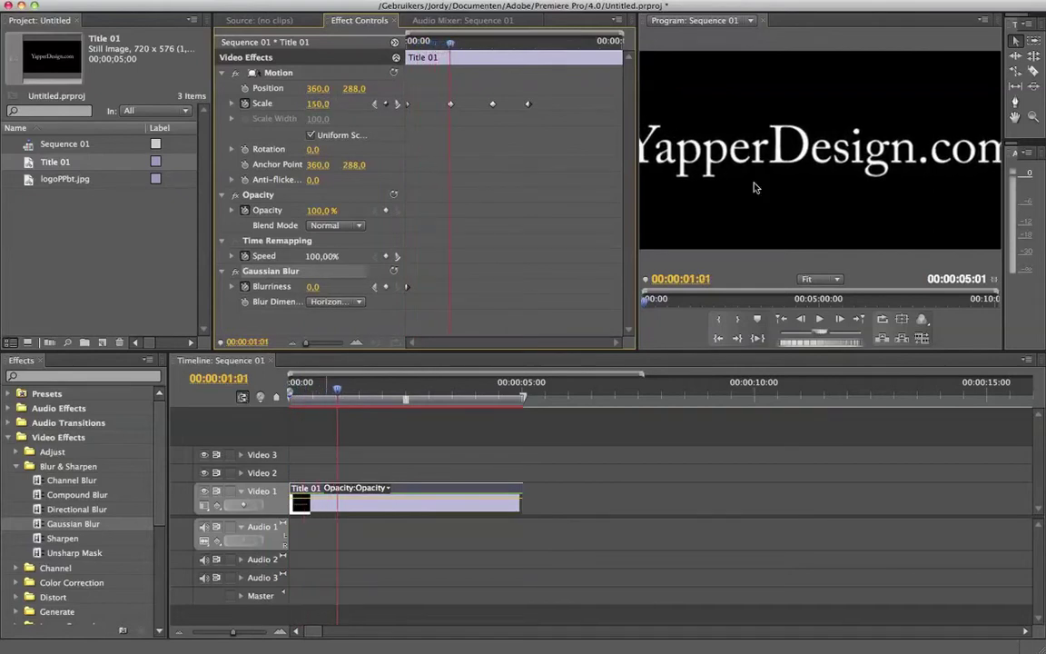
click(324, 286)
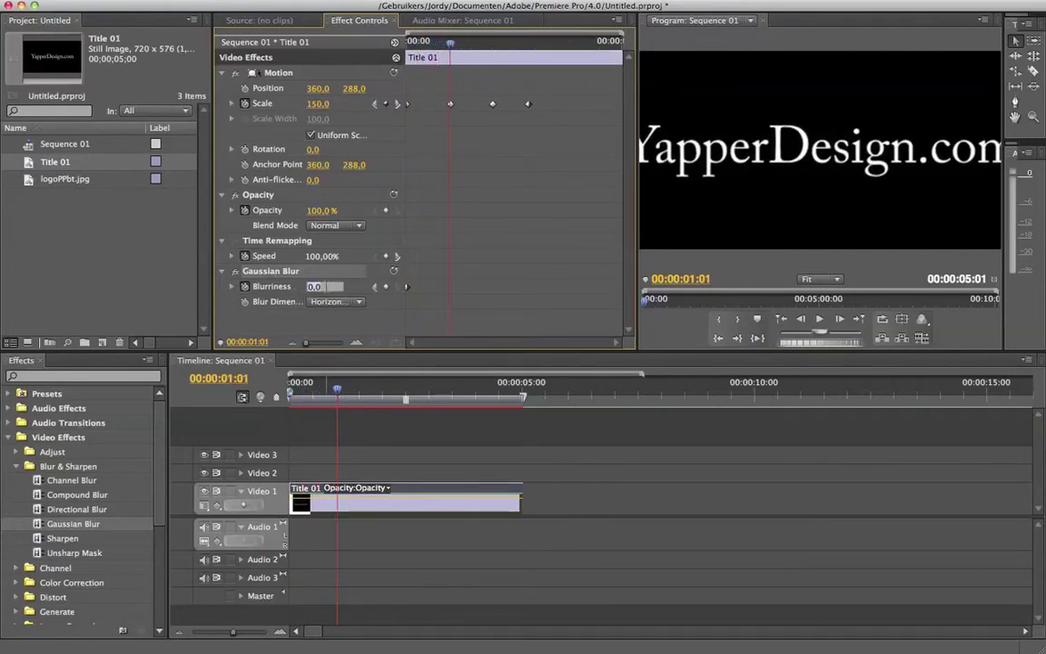
text(10)
key(Return)
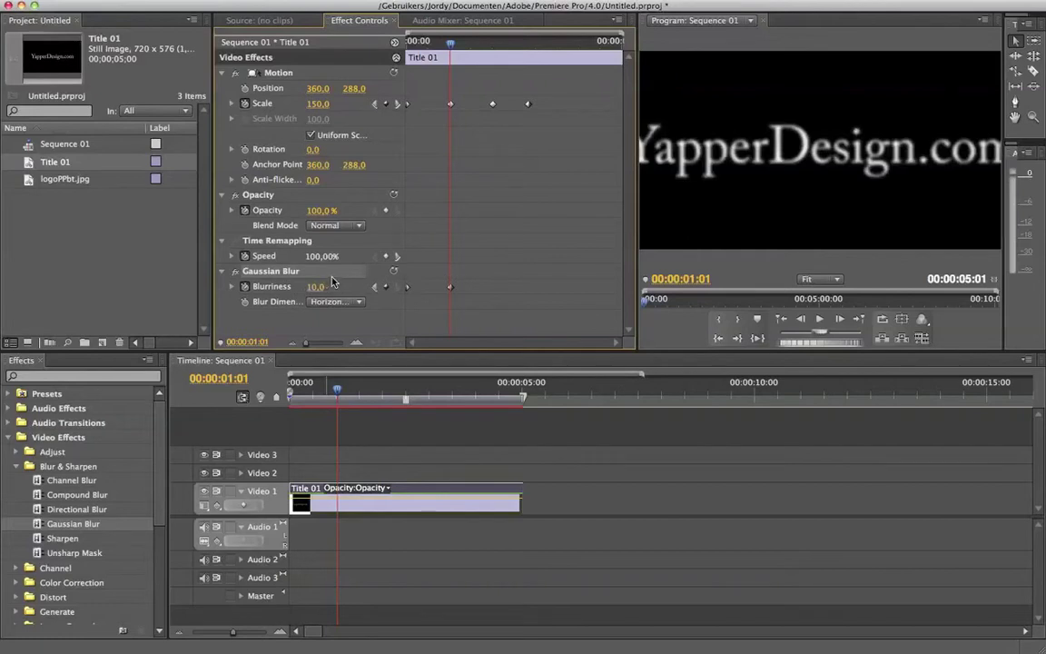
- Keyframe Blurriness back to 0 at 00:00:02:21 and return to the clip start
drag(452, 43, 528, 43)
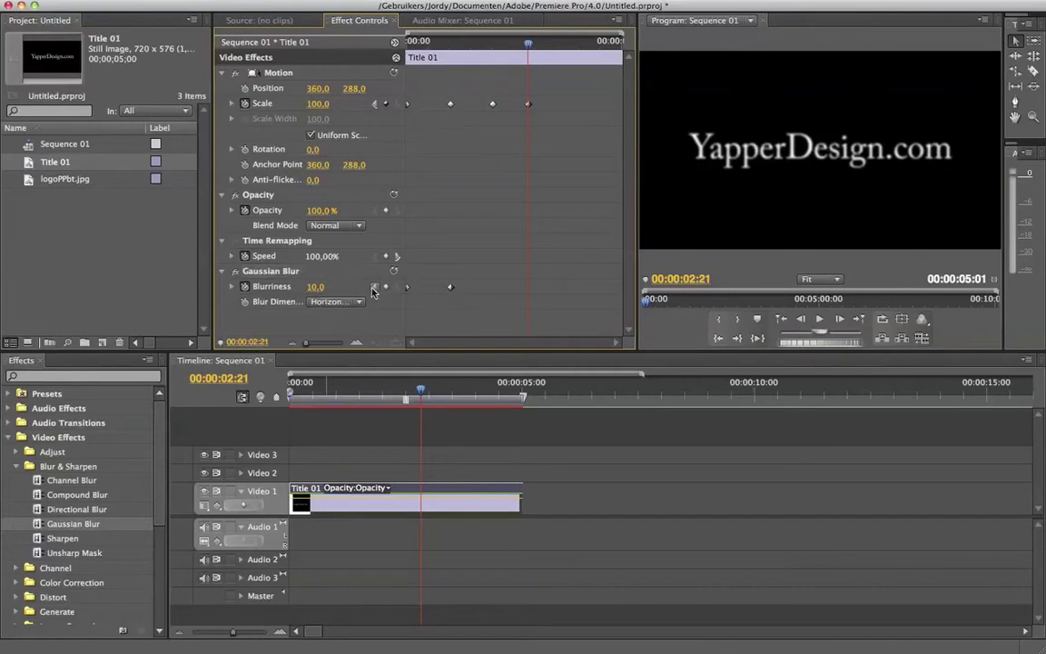
click(315, 287)
text(0)
key(Return)
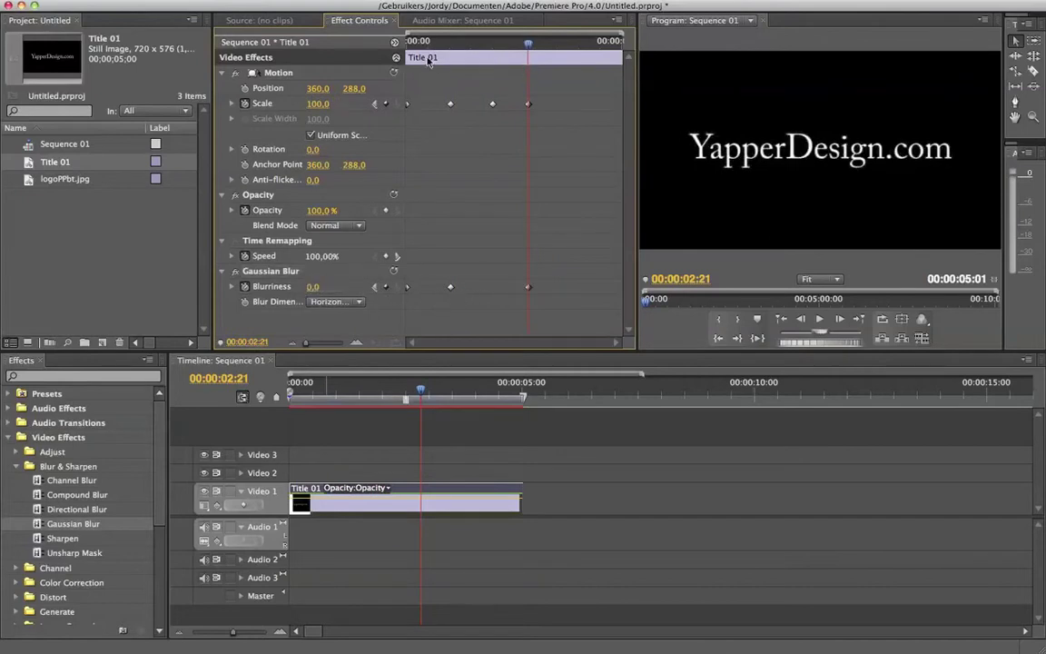
click(421, 42)
drag(395, 50, 394, 50)
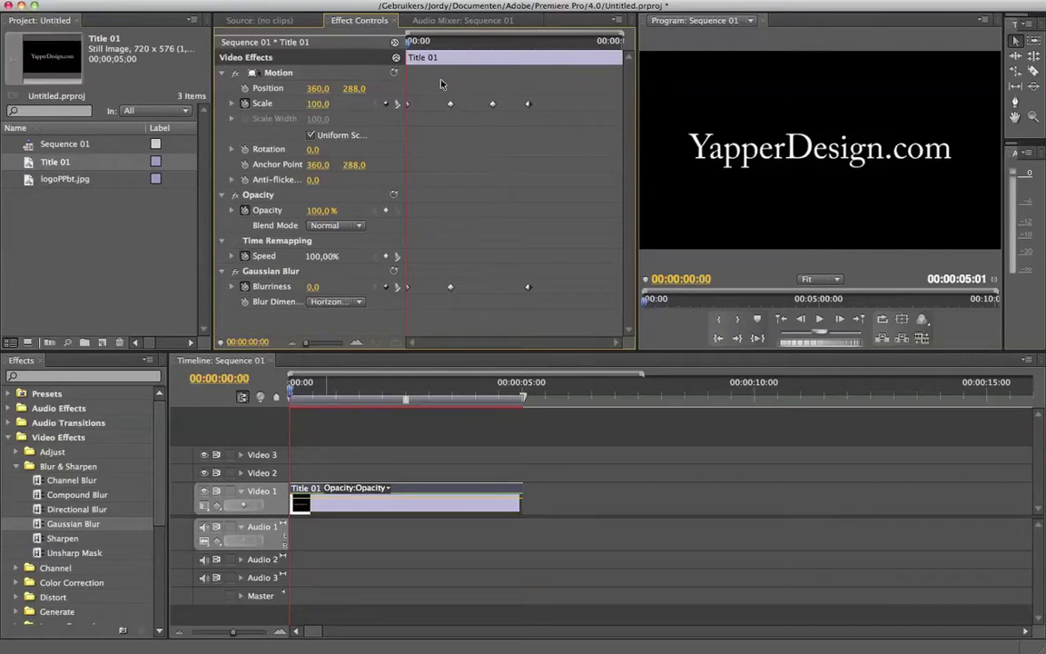
- Drag the Blurriness 10 keyframe earlier to about 00:00:00:13 and replay the animation
key(space)
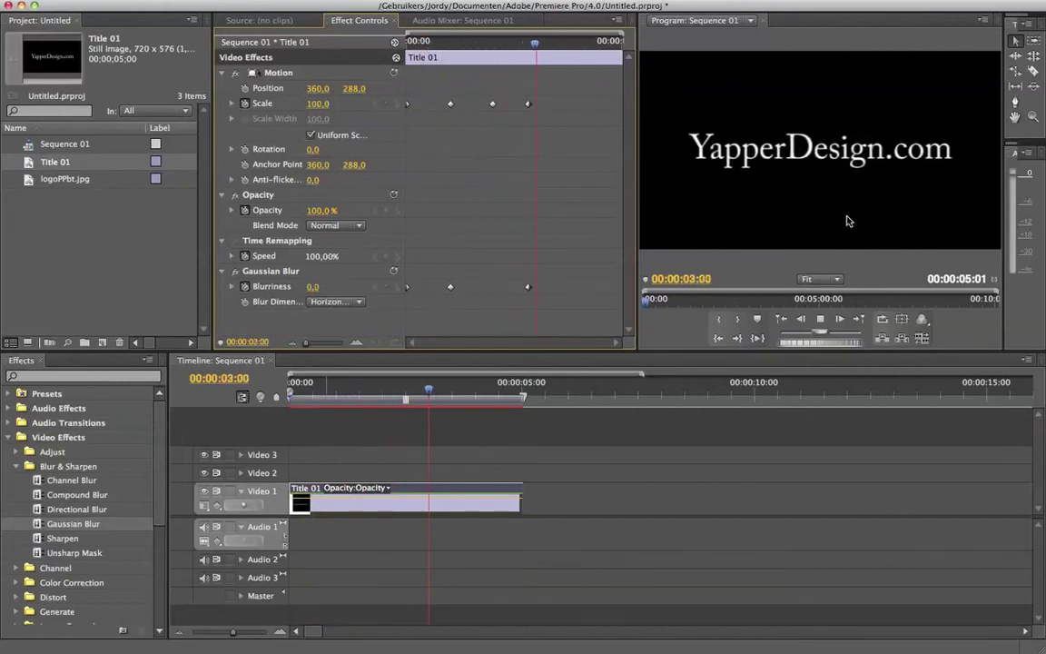
key(space)
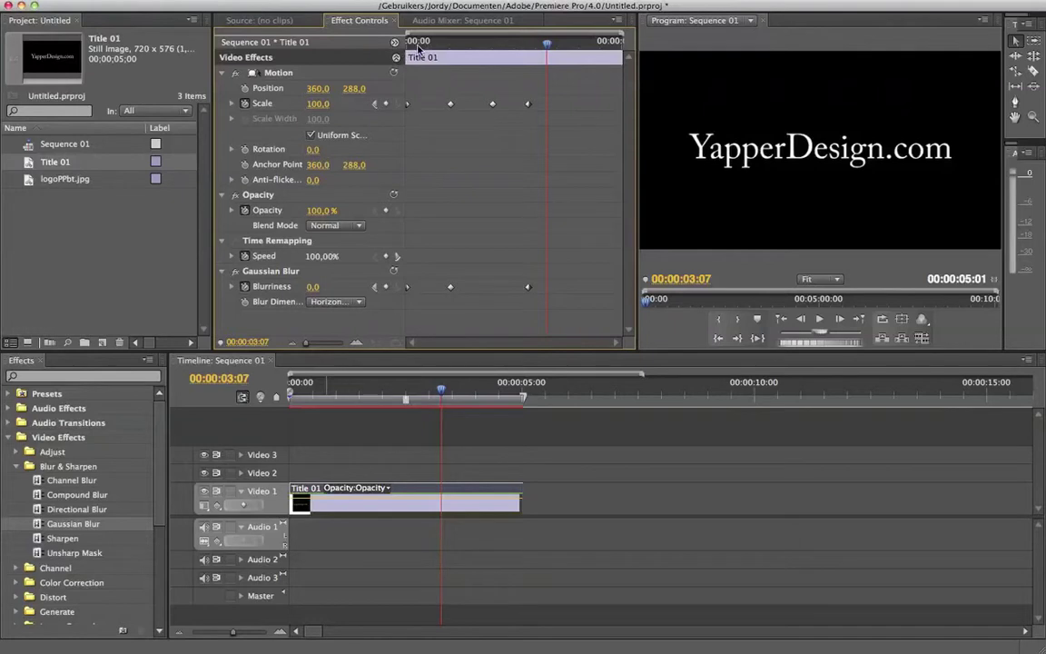
drag(378, 44, 453, 48)
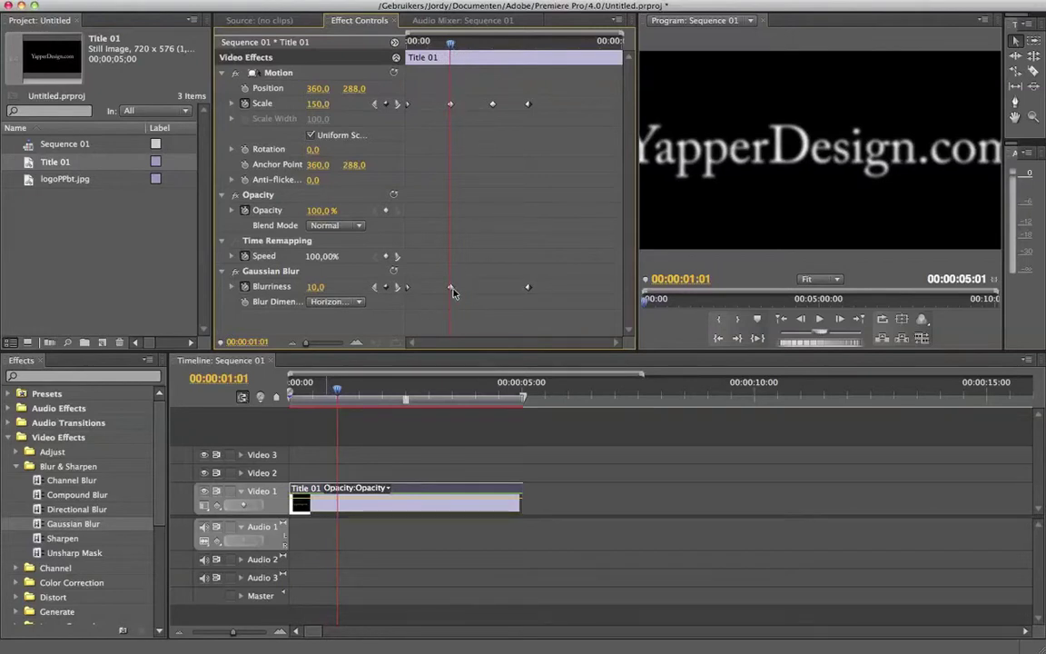
drag(449, 287, 431, 291)
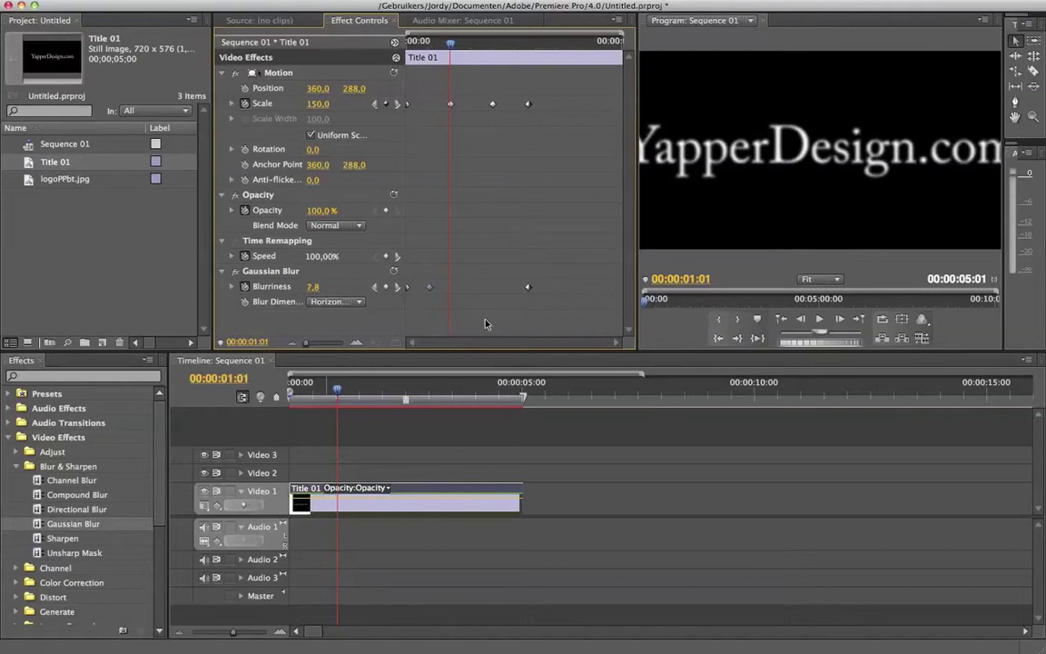
click(423, 42)
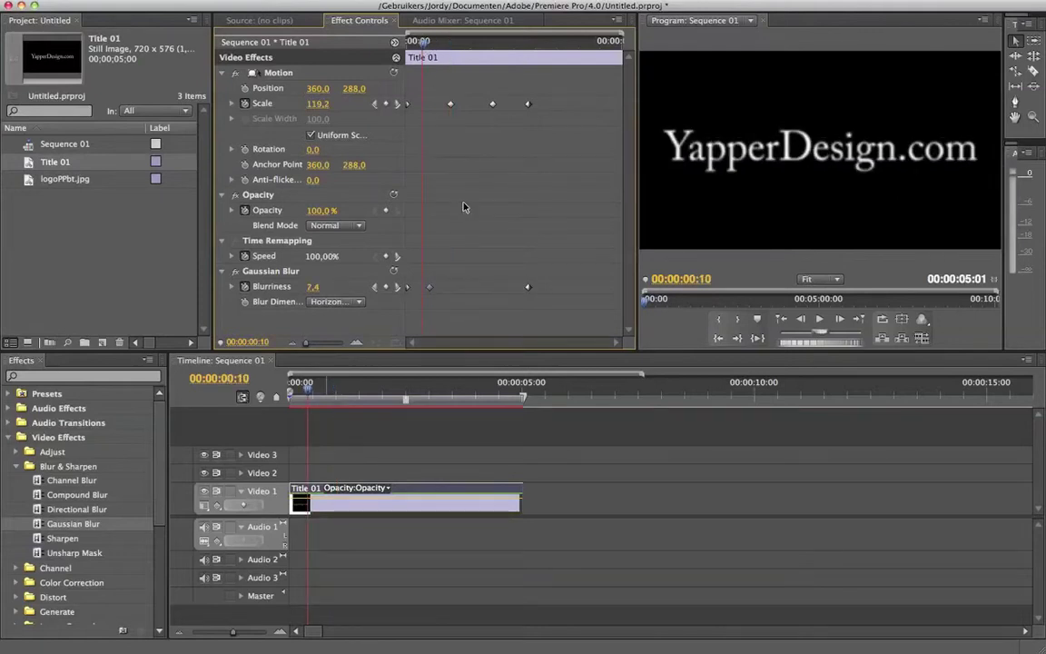
drag(423, 41, 406, 41)
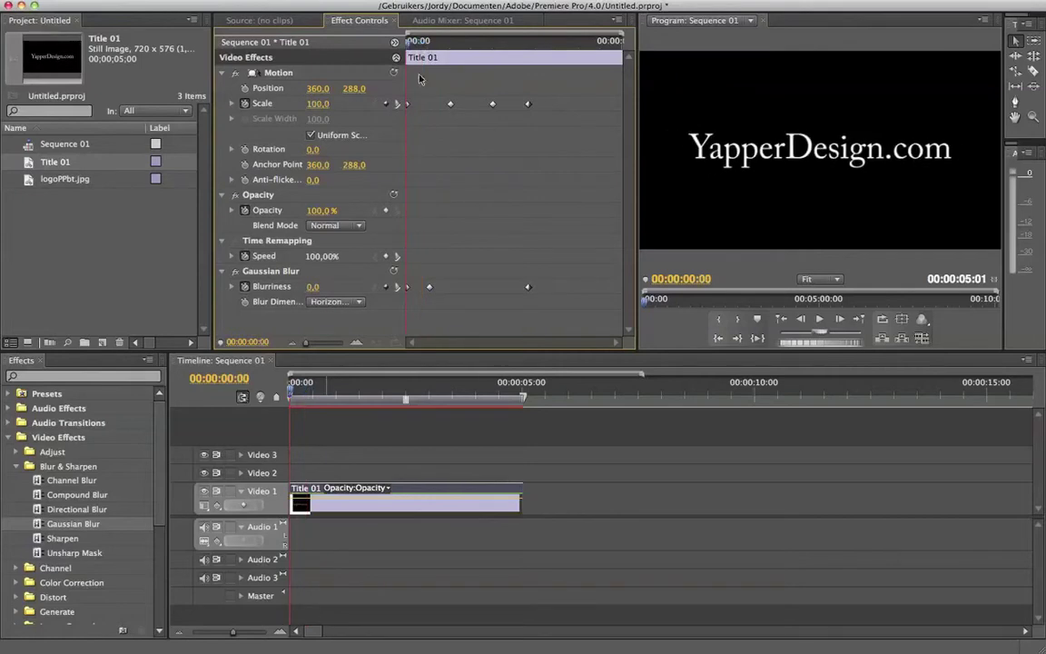
key(space)
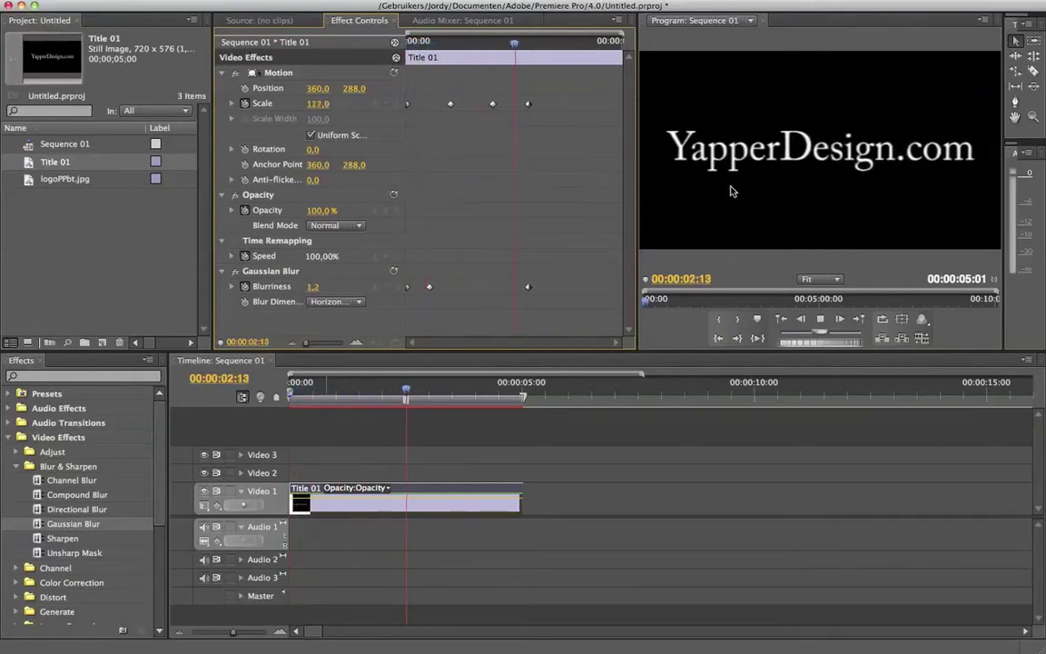
key(space)
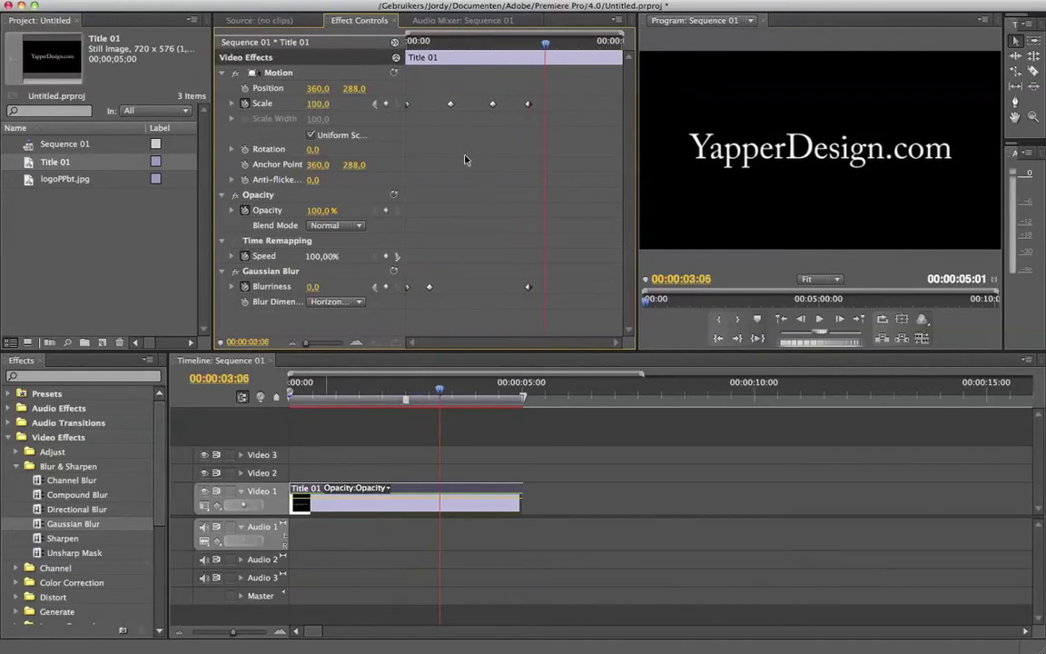
- Set the one-second Scale keyframe to Ease Out and preview from the start
click(449, 104)
right_click(450, 105)
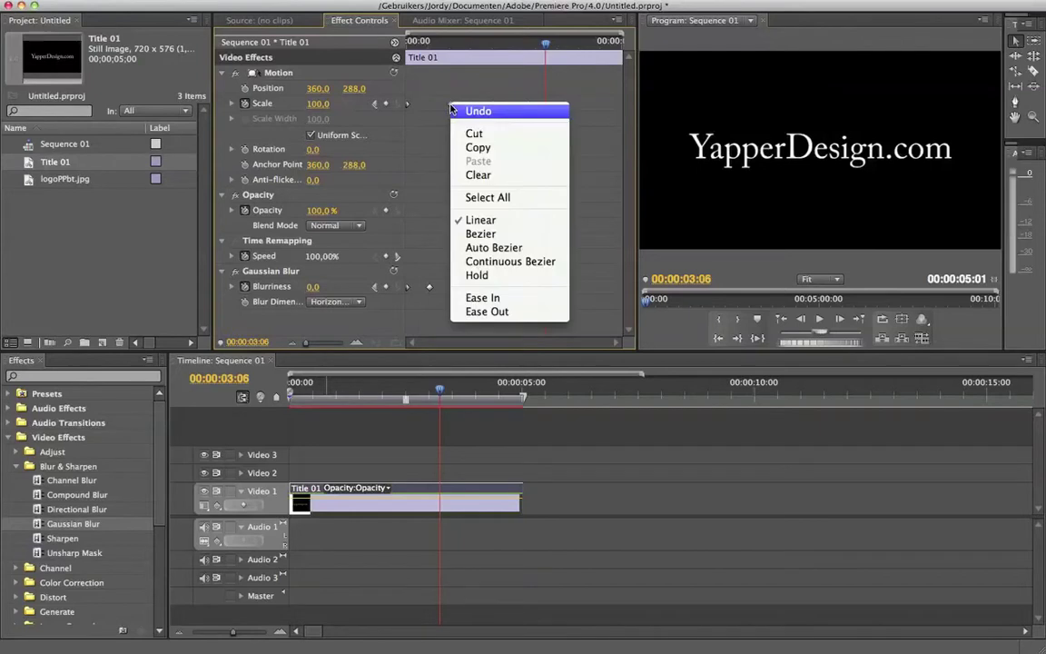
click(542, 314)
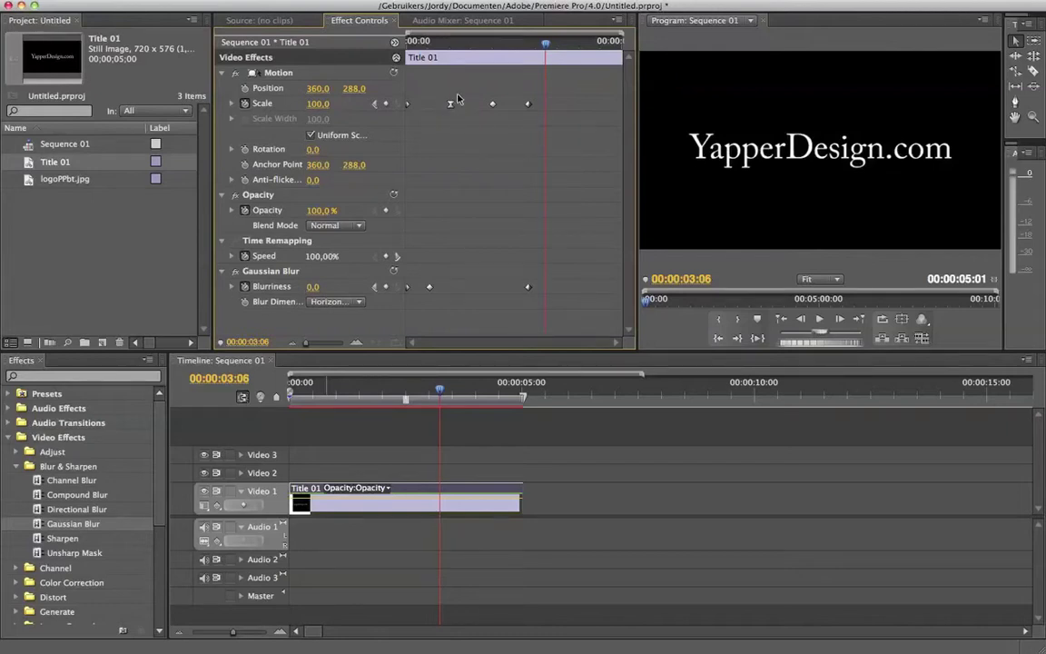
drag(406, 42, 397, 46)
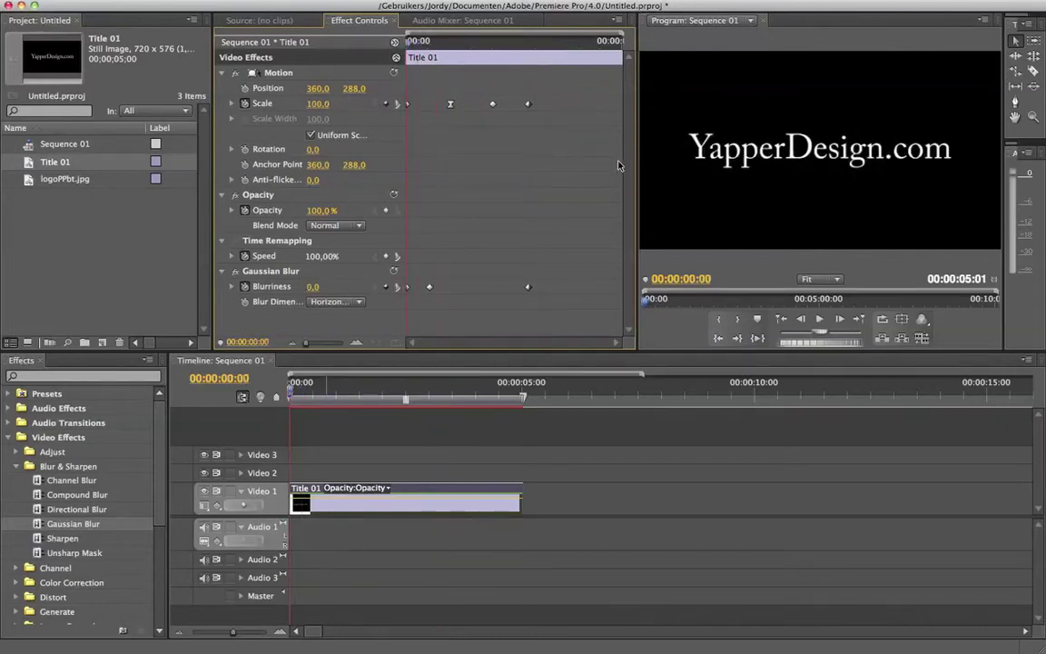
key(space)
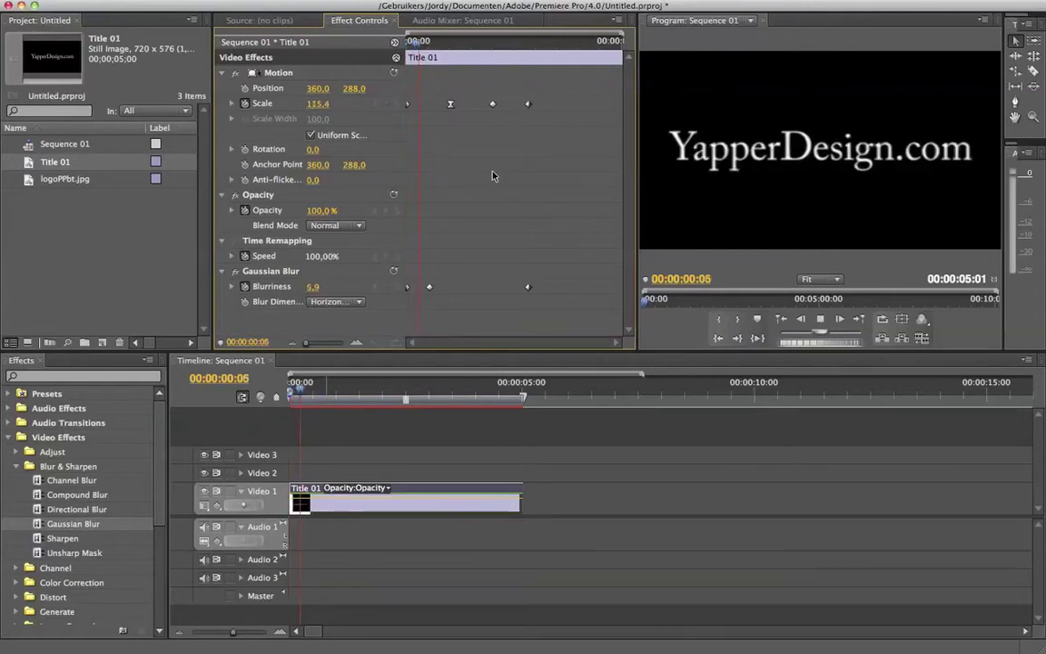
key(space)
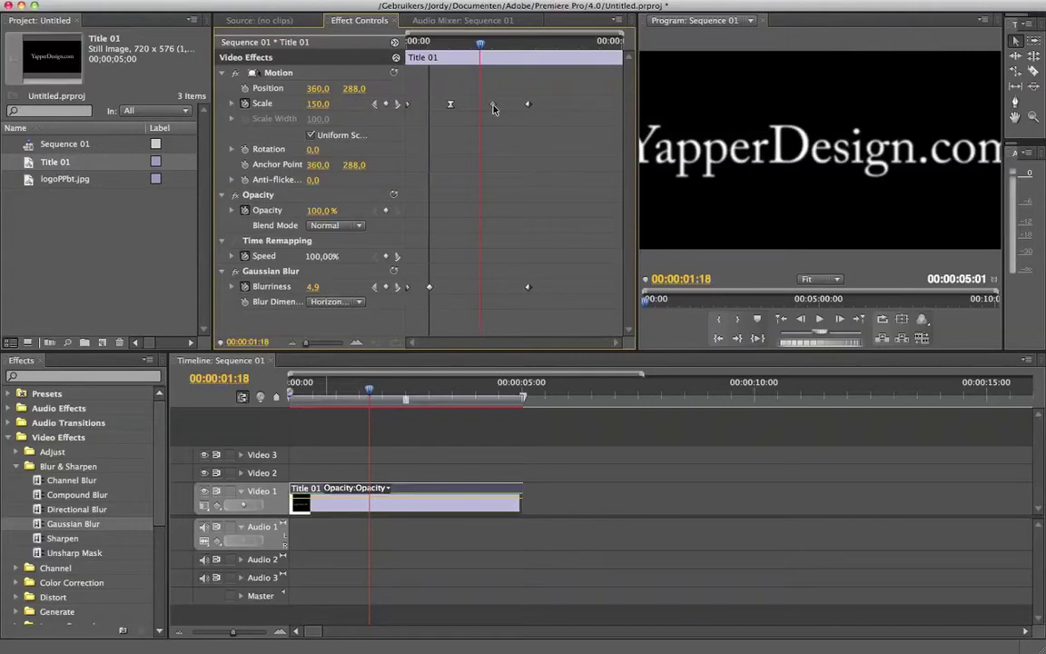
- Set the third Scale keyframe to Ease In, preview, and scrub to 00:00:02:07
right_click(494, 104)
click(584, 297)
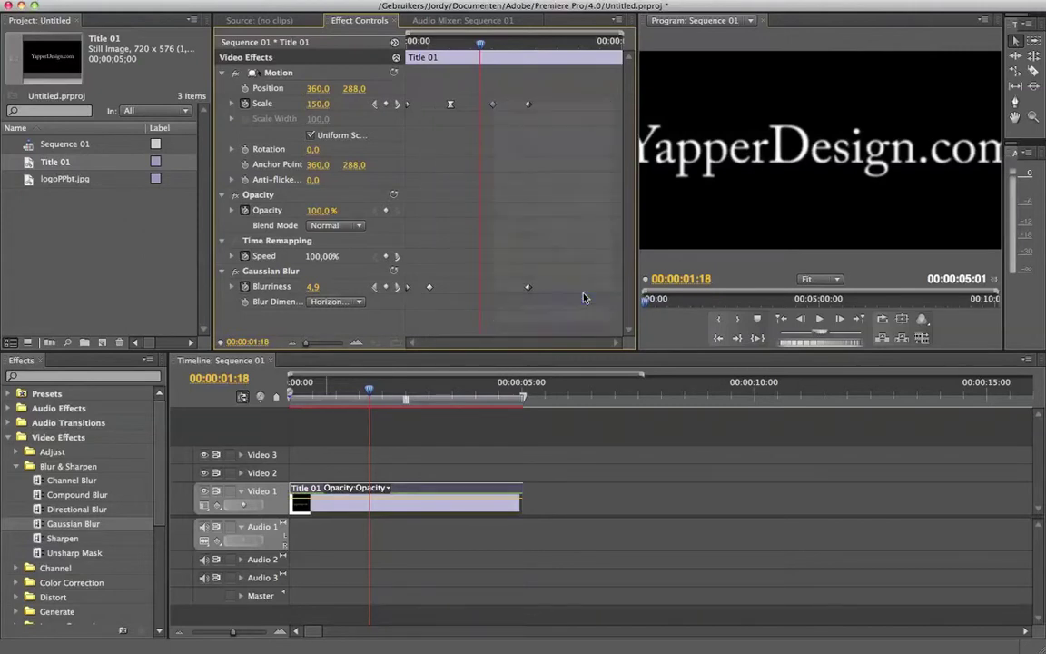
key(space)
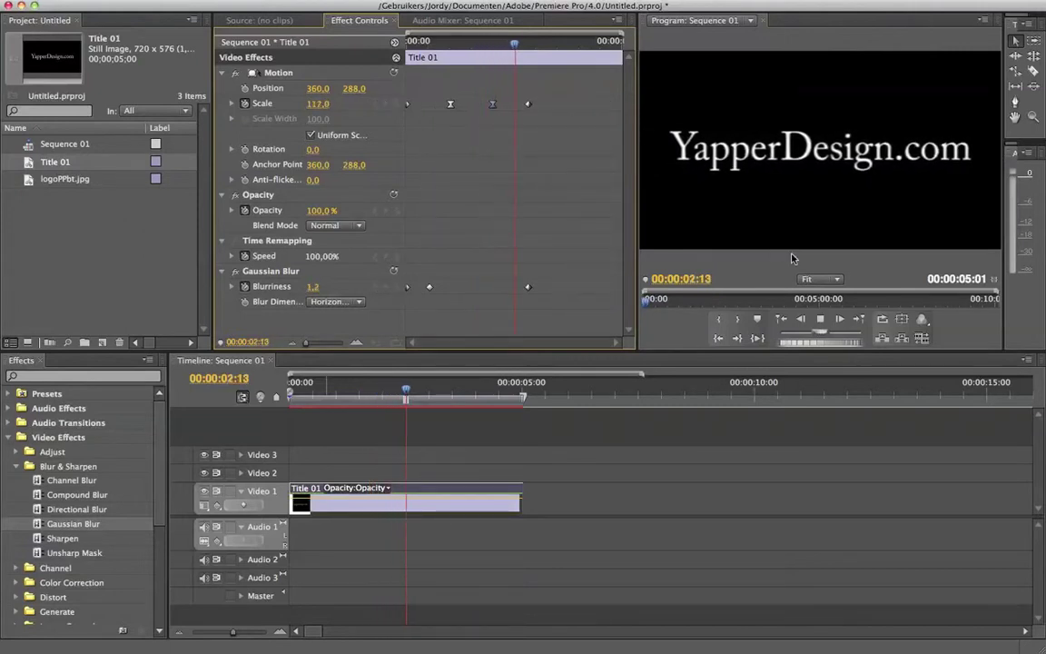
key(space)
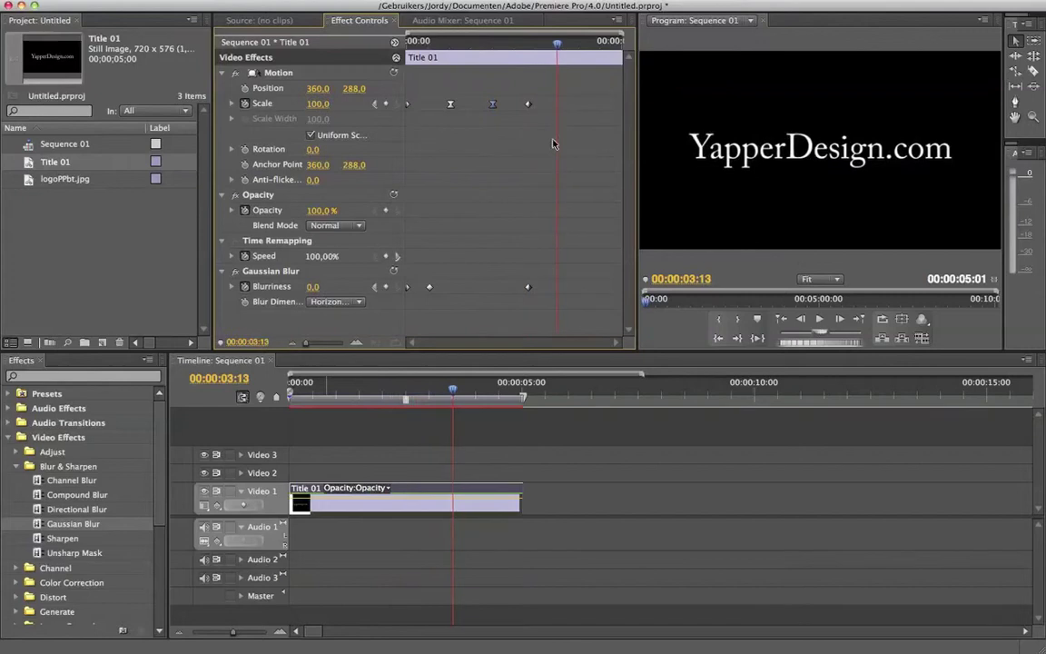
click(496, 49)
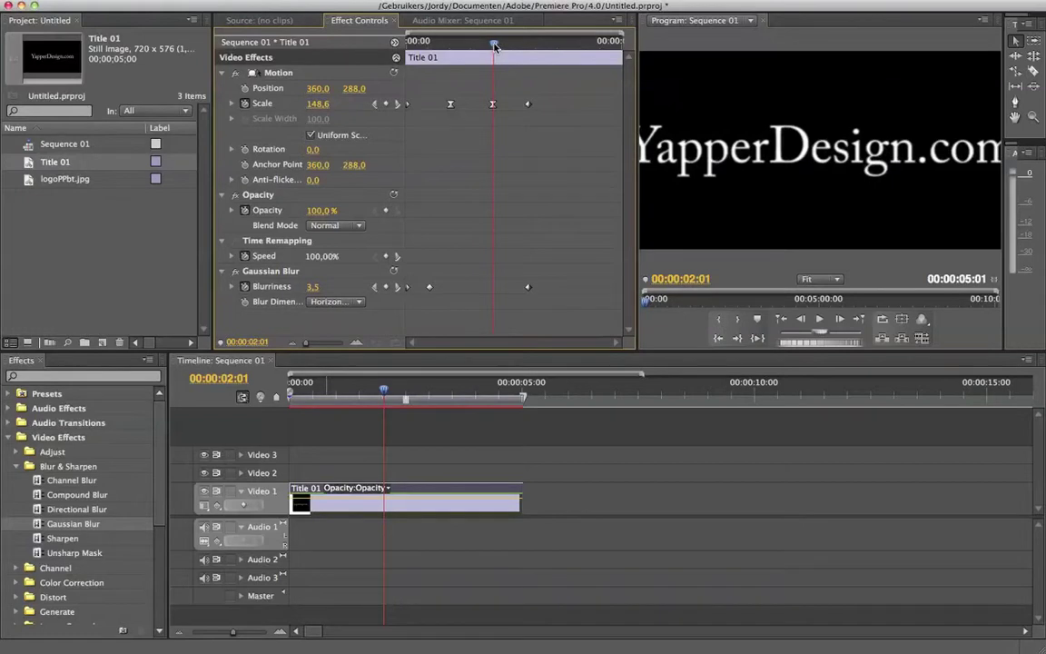
drag(495, 45, 505, 45)
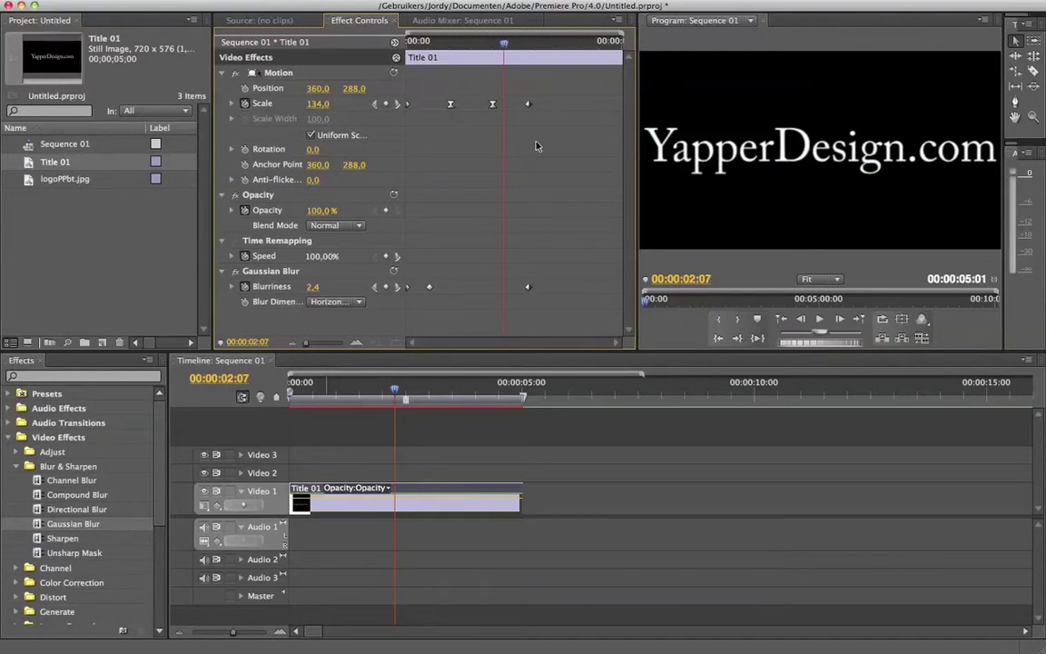
- Delete the Title 01 clip and place logoPPbt.jpg at 00:00 on Video 1
click(28, 180)
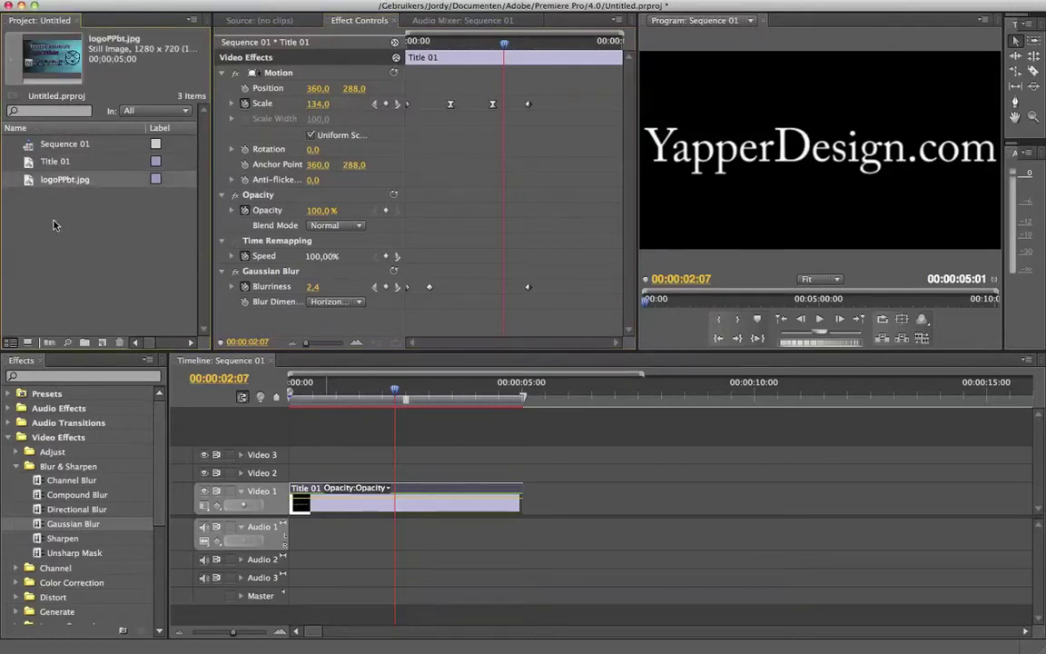
click(53, 225)
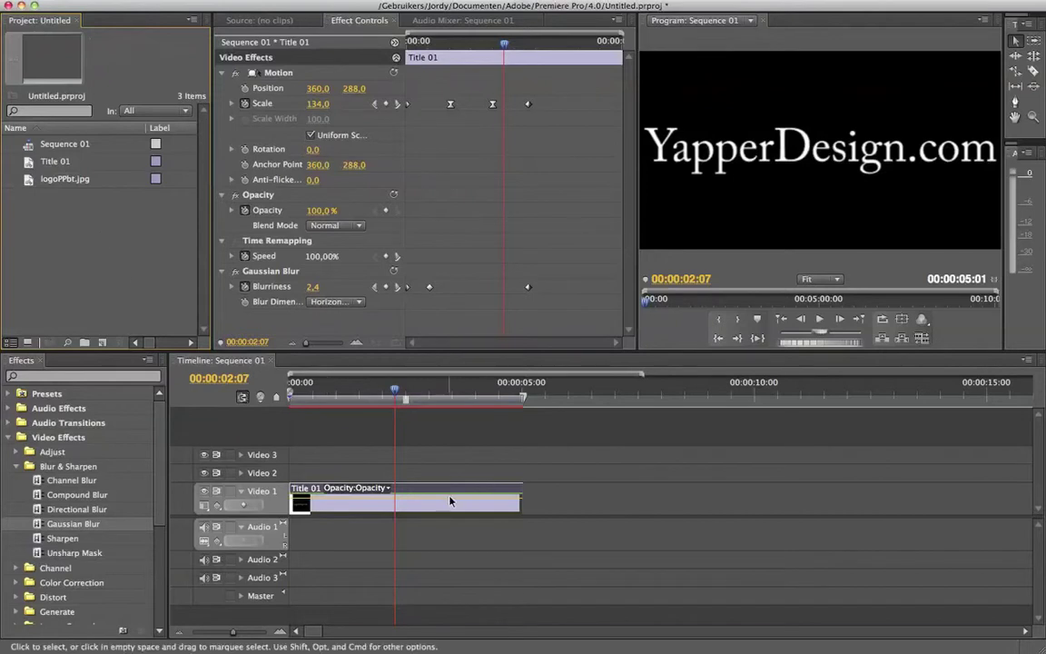
key(Delete)
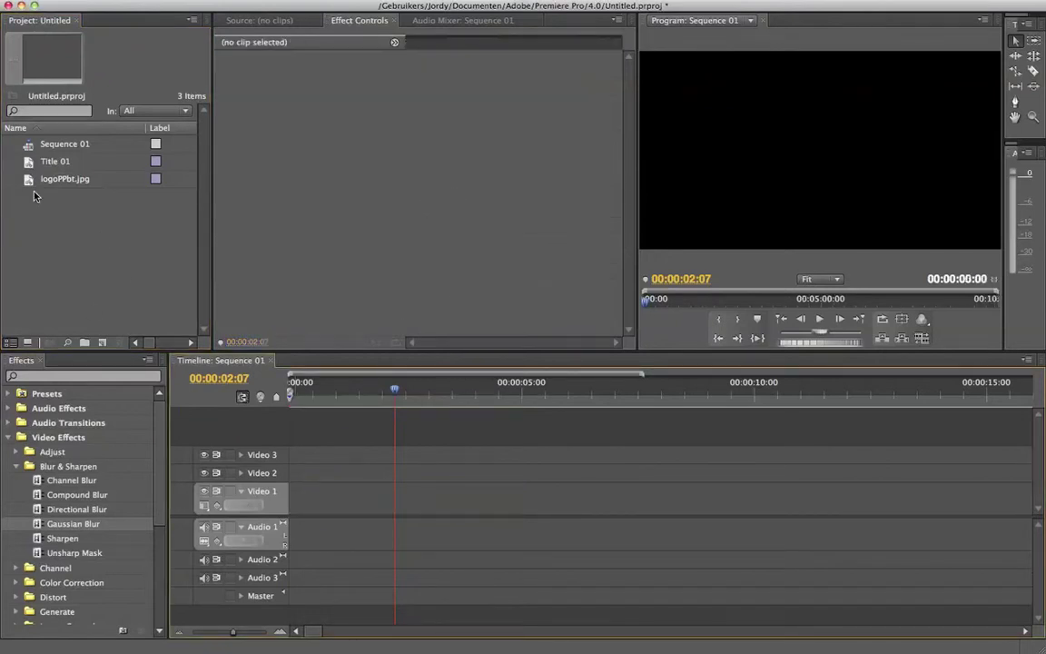
drag(36, 179, 300, 494)
drag(336, 389, 350, 389)
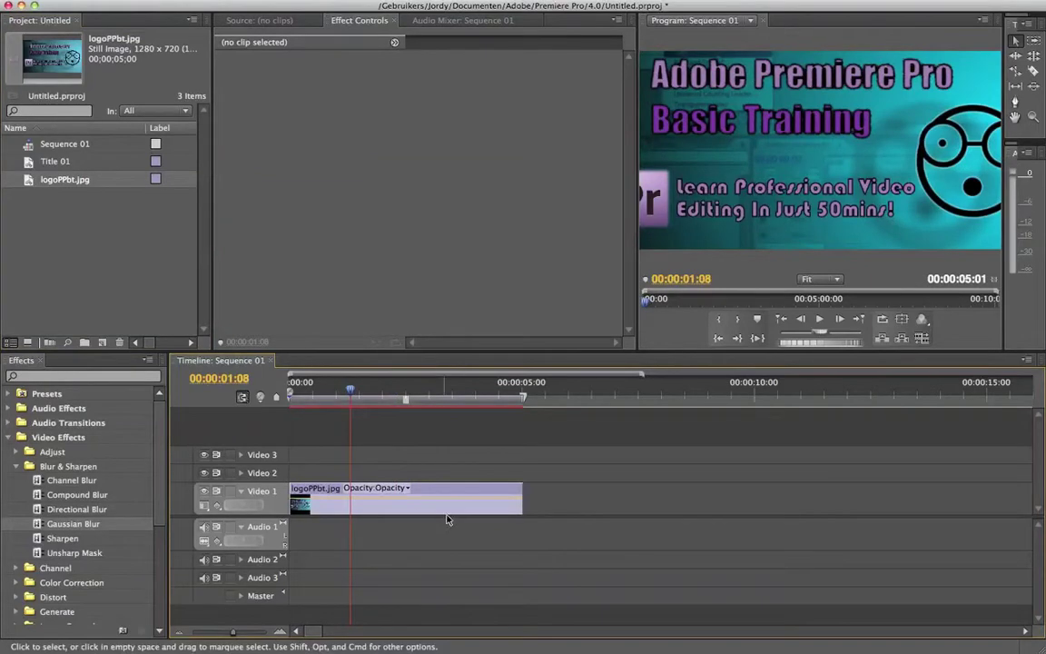
- Set the logo clip's Motion Scale to 30 in Effect Controls
click(447, 520)
click(216, 73)
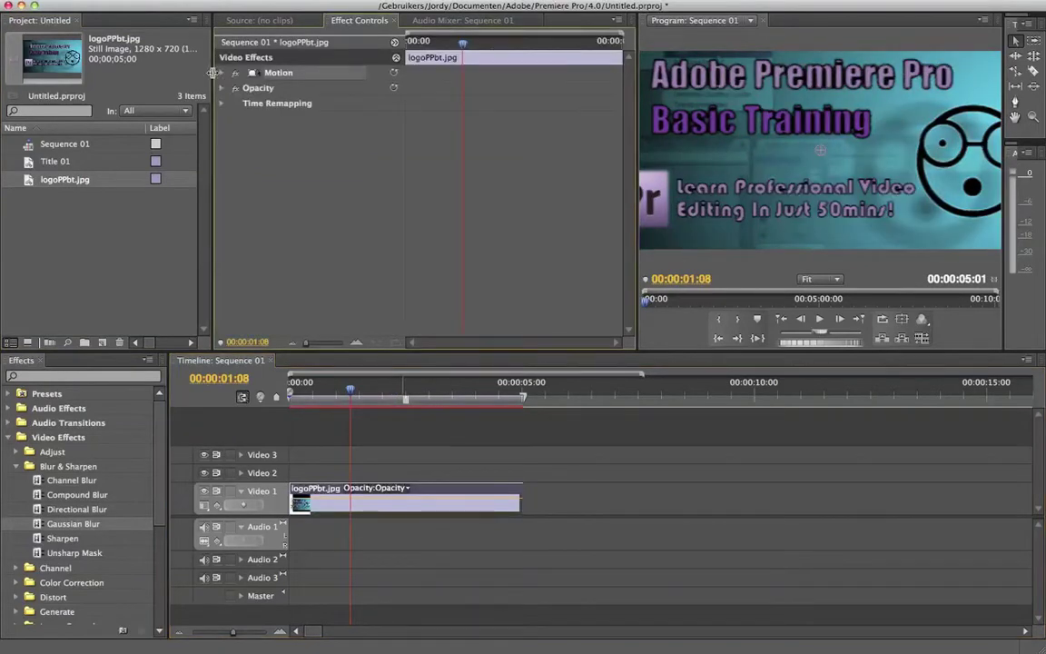
click(222, 73)
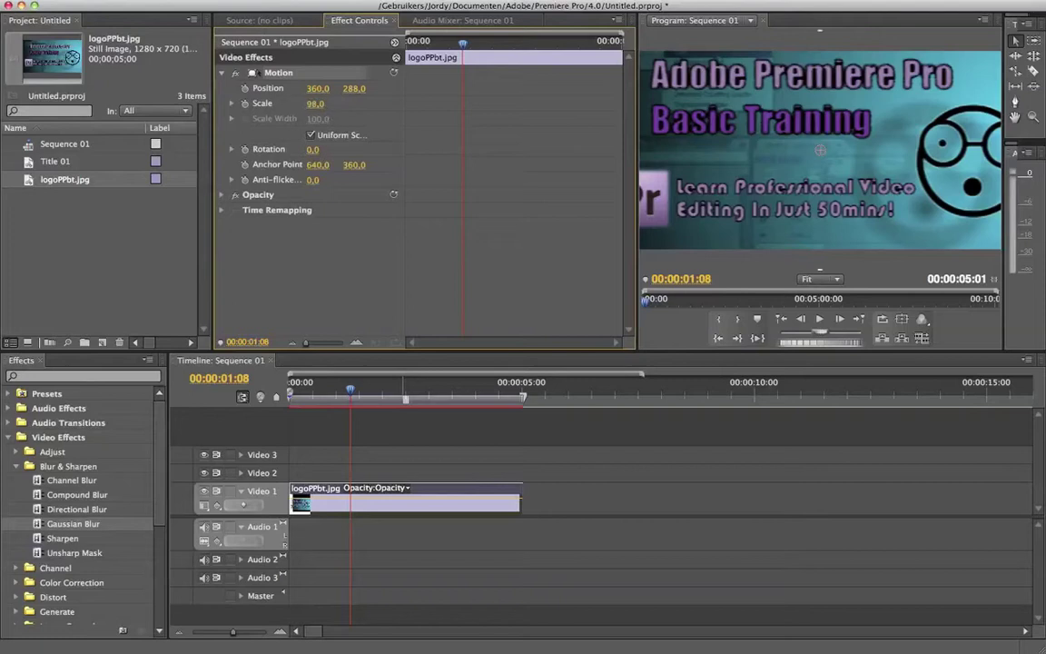
mouse_move(315, 104)
mouse_down()
mouse_move(292, 104)
mouse_move(361, 85)
mouse_move(302, 103)
mouse_move(323, 105)
mouse_up()
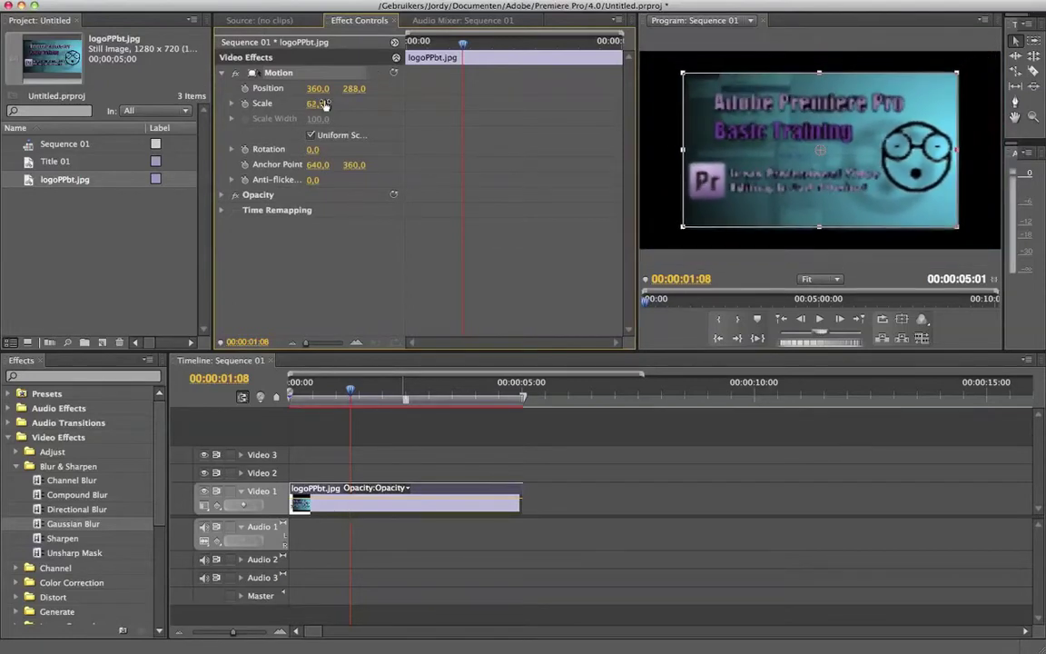
click(318, 103)
text(3)
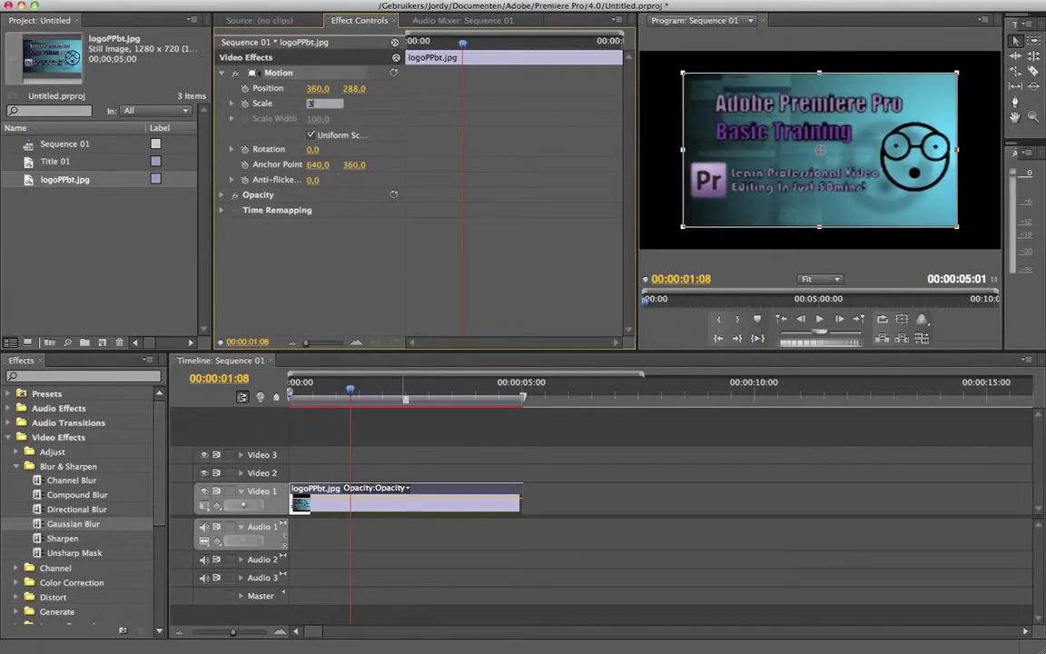
text(0)
key(Return)
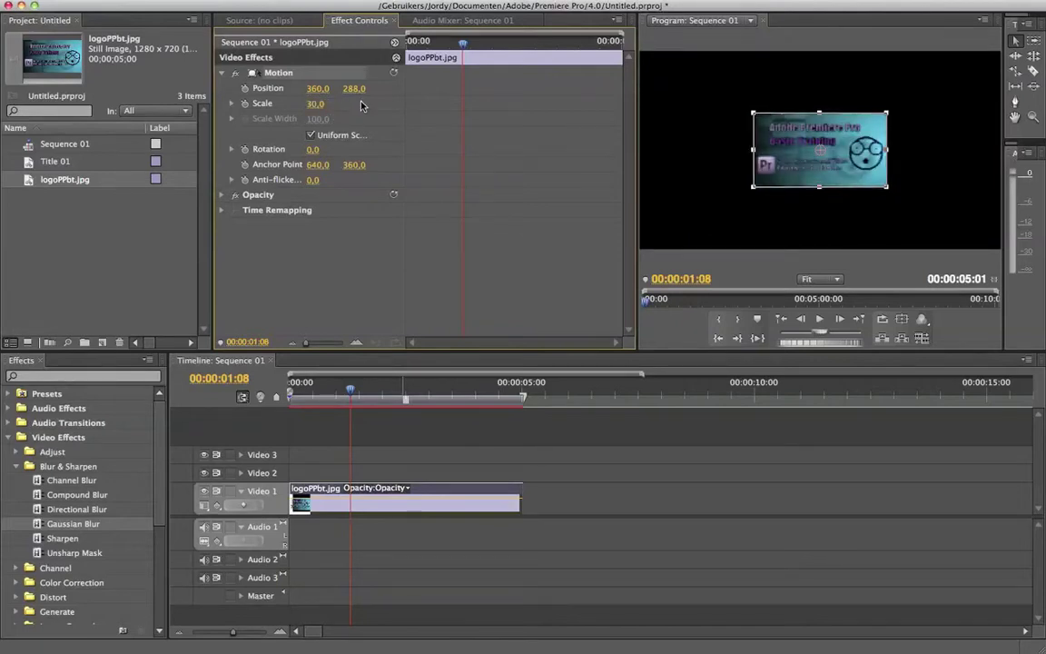
- Move the playhead from the sequence start to about half a second in
key(Home)
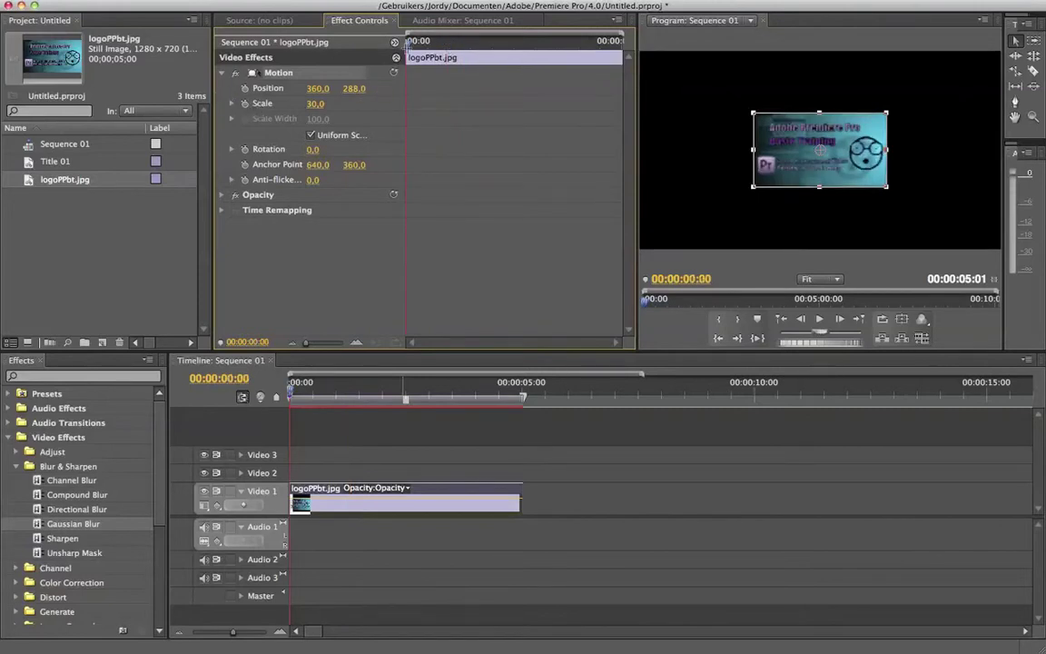
key(Right)
key(space)
key(space)
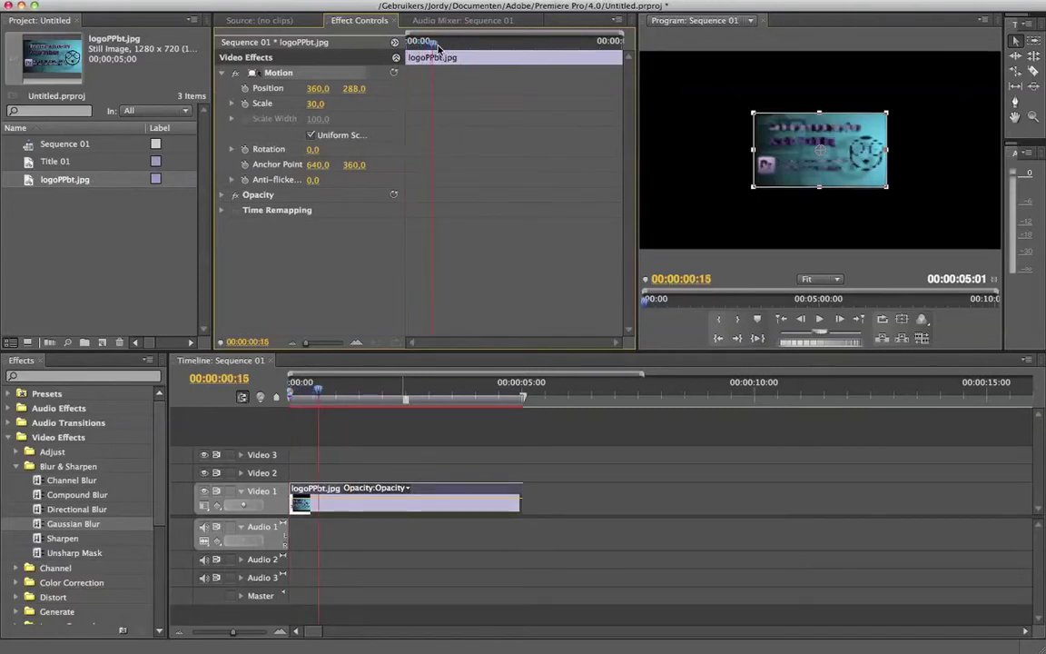
- Keyframe Scale at 30 on 00:00:00:16 and at 50 on 00:00:00:17
click(245, 104)
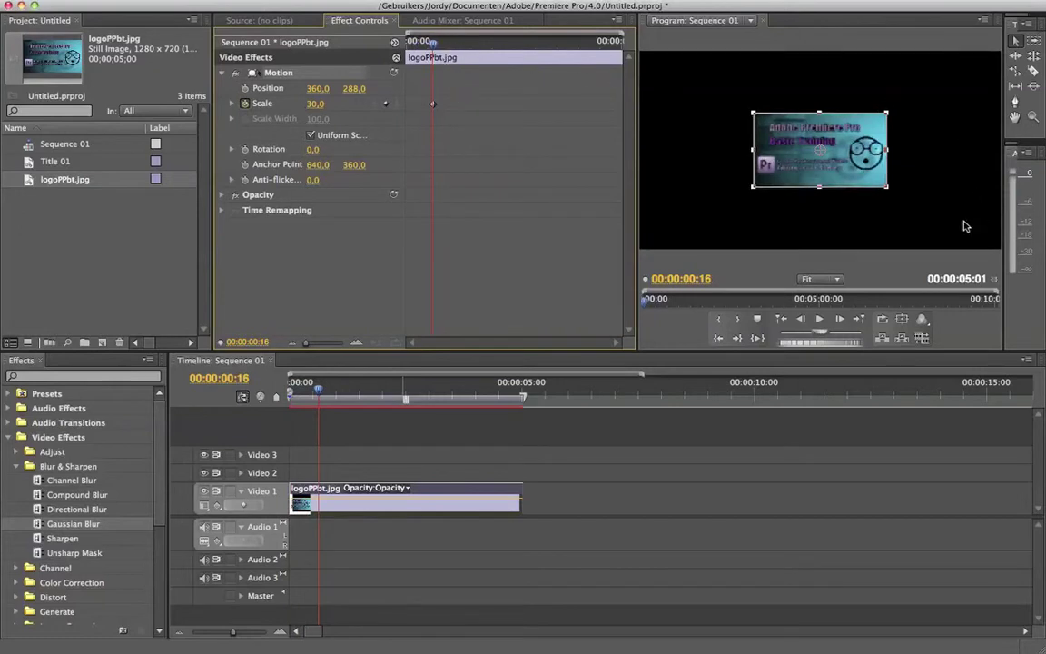
click(840, 320)
click(324, 104)
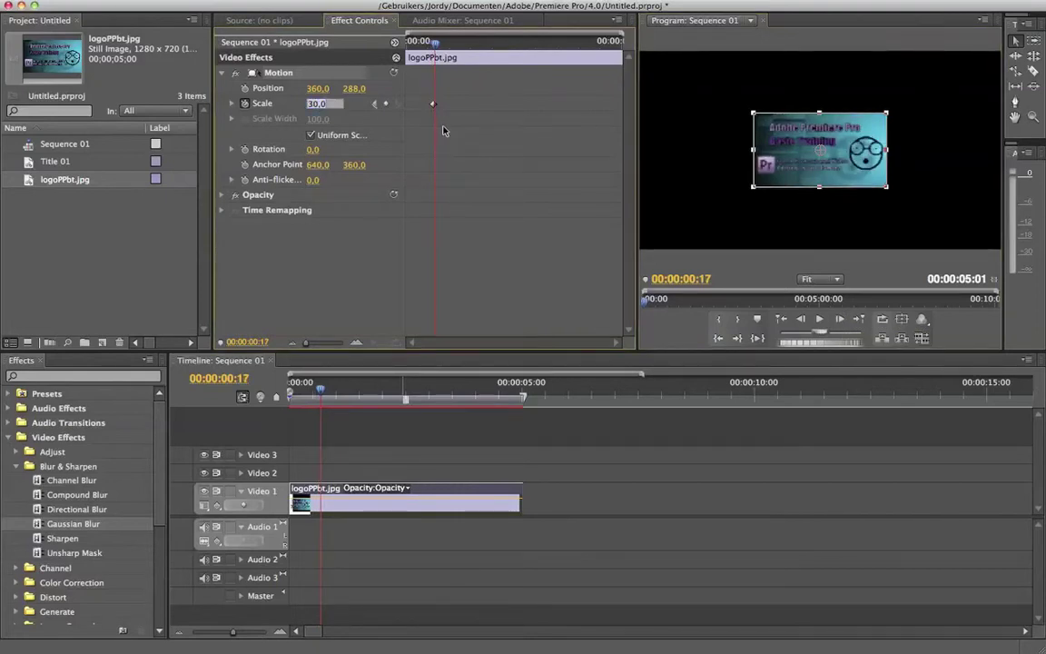
text(50)
key(Return)
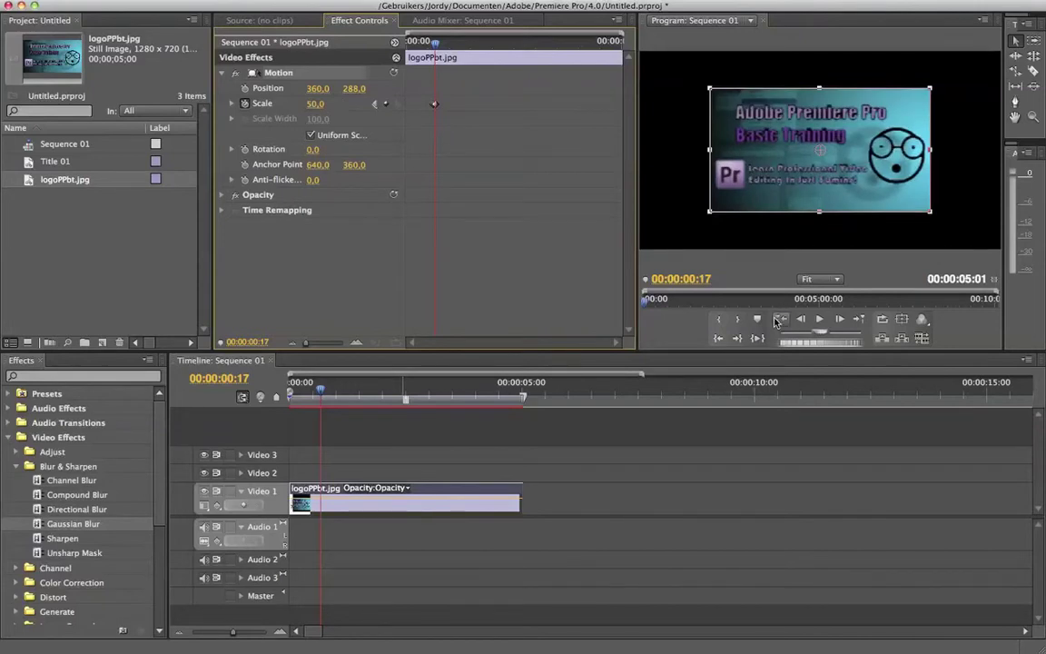
drag(435, 43, 489, 46)
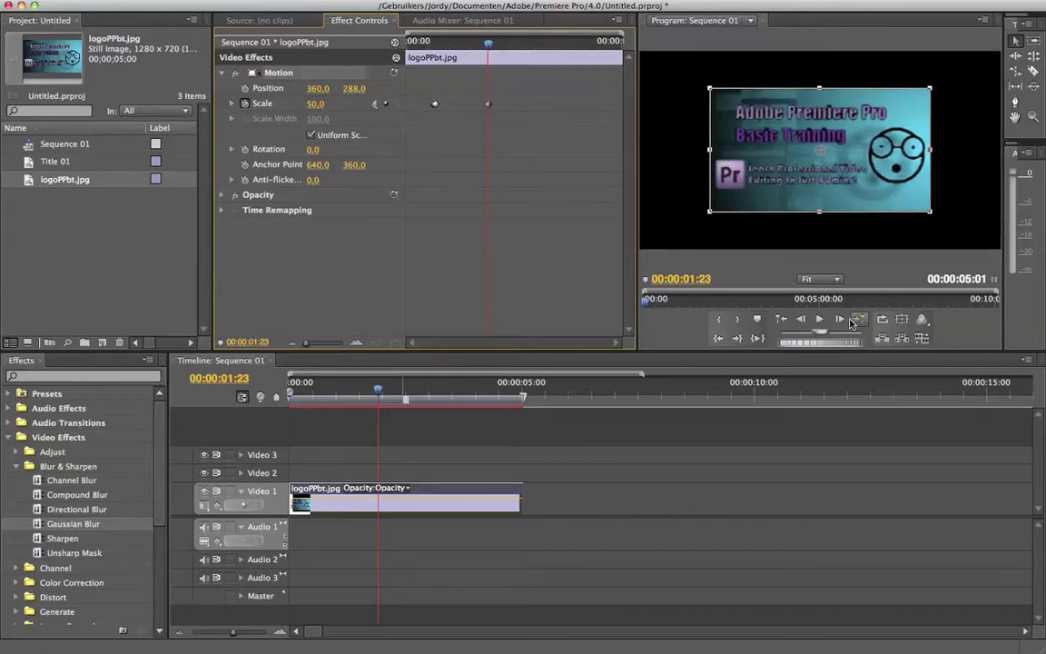
- Add a Scale keyframe of 20 at 00:00:01:24 and preview the animation
click(841, 319)
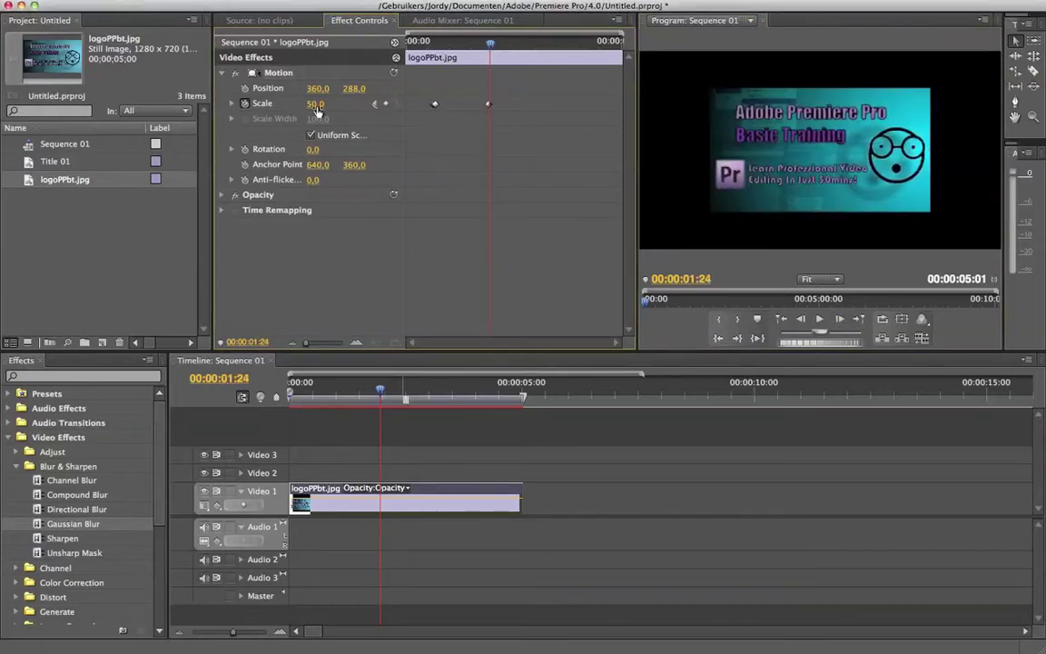
drag(317, 106, 290, 106)
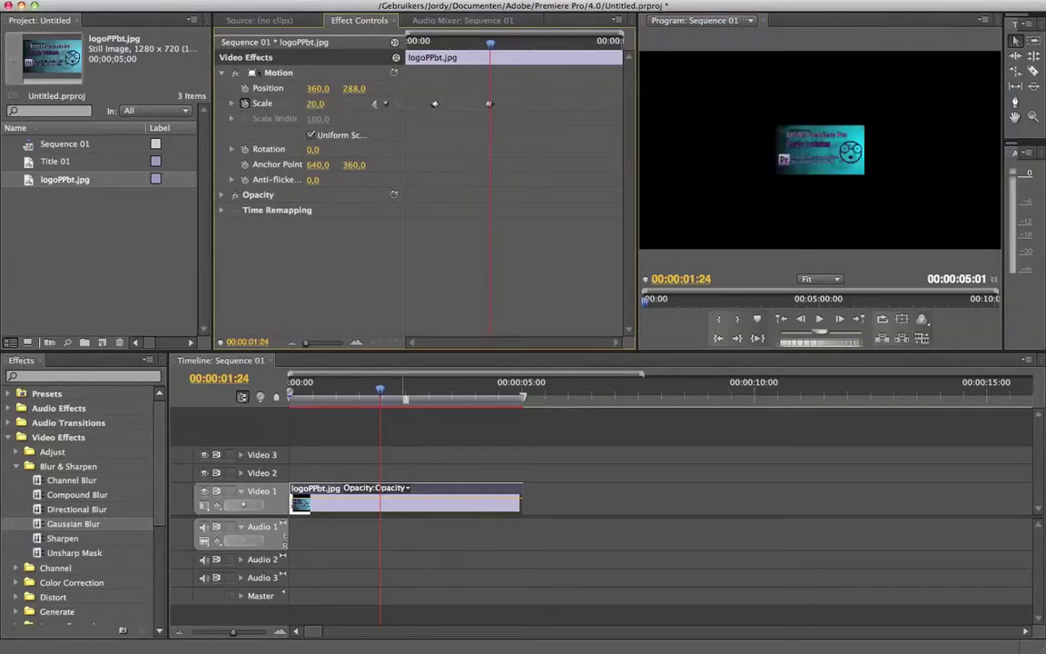
key(Home)
key(space)
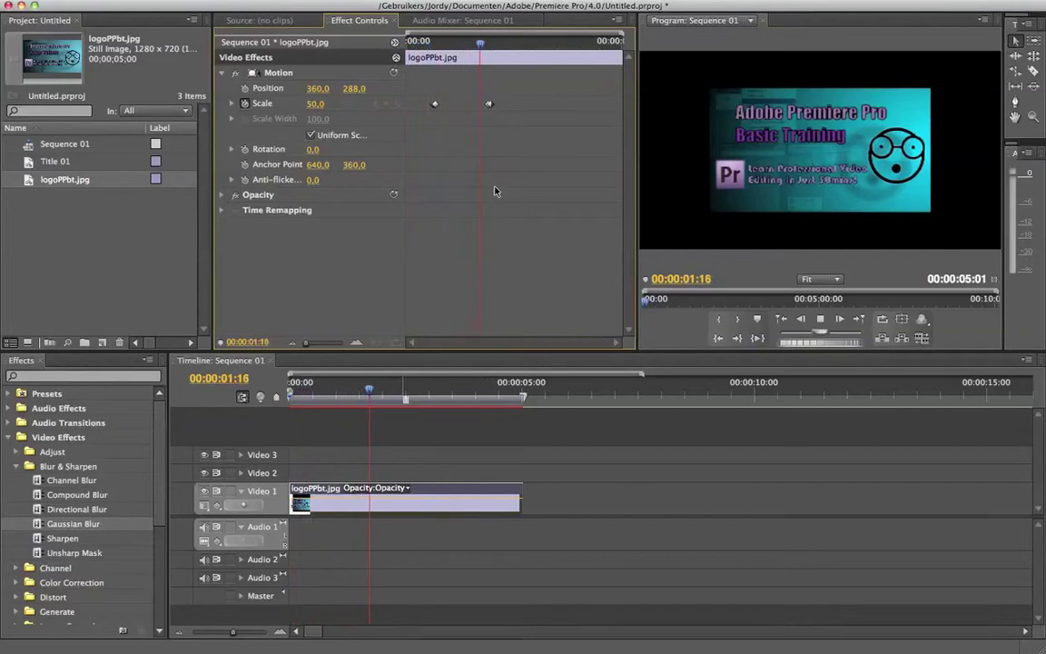
key(space)
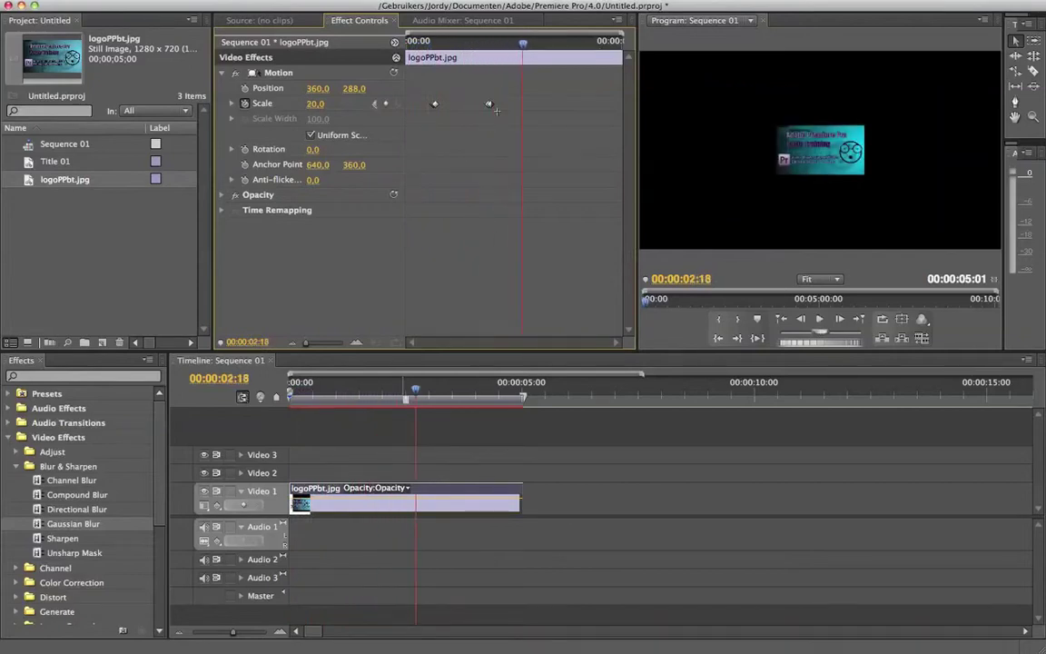
- Move the 20 keyframe to about 00:00:01:03 and add a return-to-50 keyframe after it
drag(490, 106, 453, 108)
key(Home)
key(space)
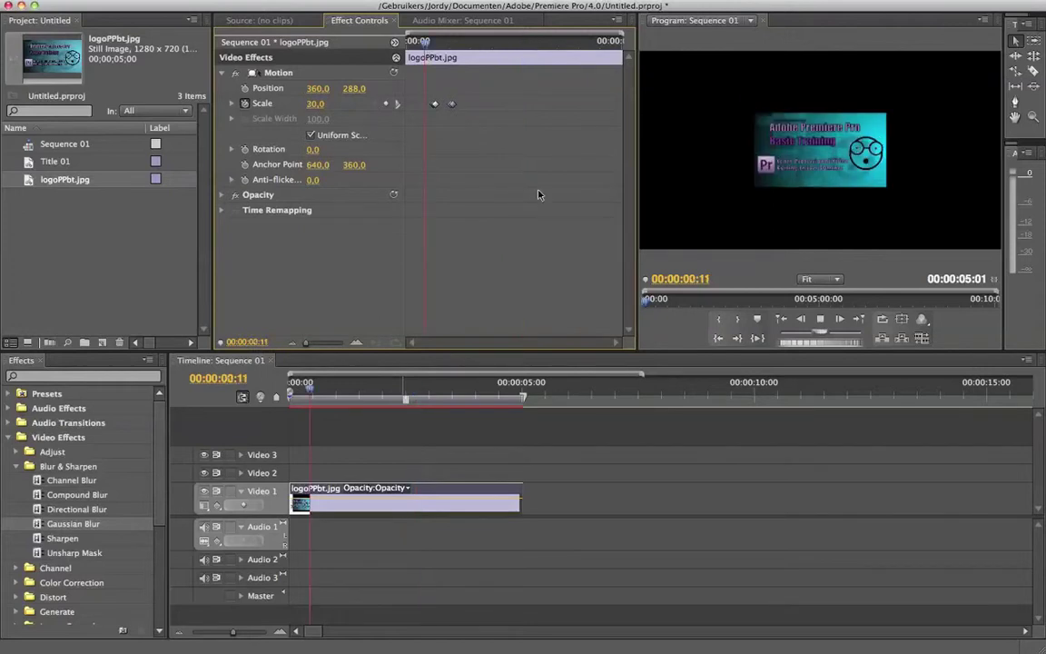
key(space)
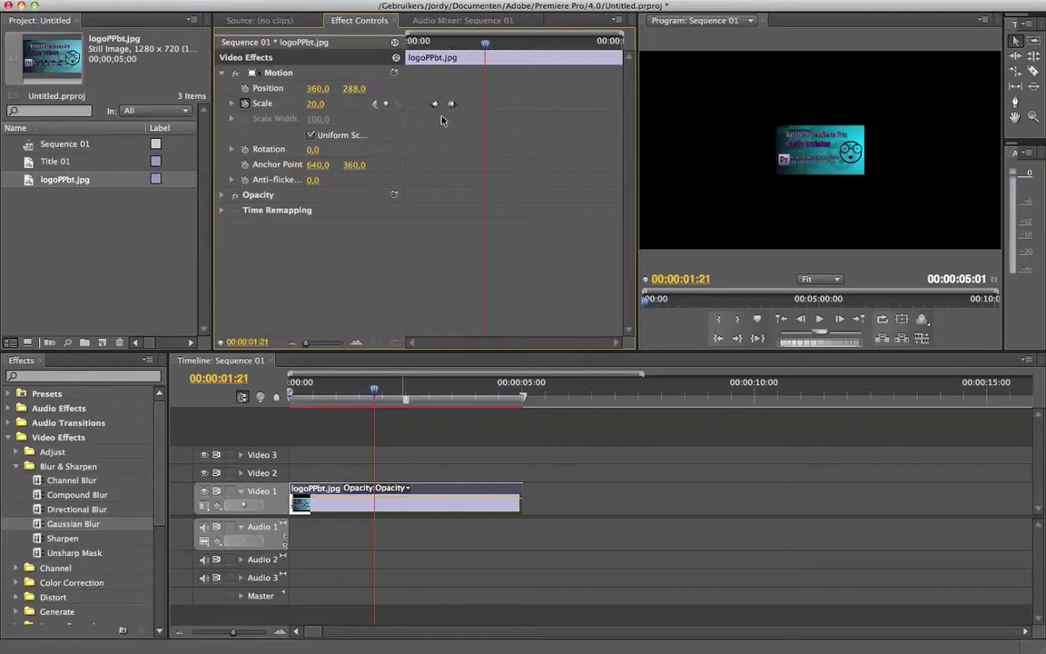
mouse_move(453, 104)
mouse_down()
mouse_move(476, 105)
mouse_move(462, 105)
mouse_up()
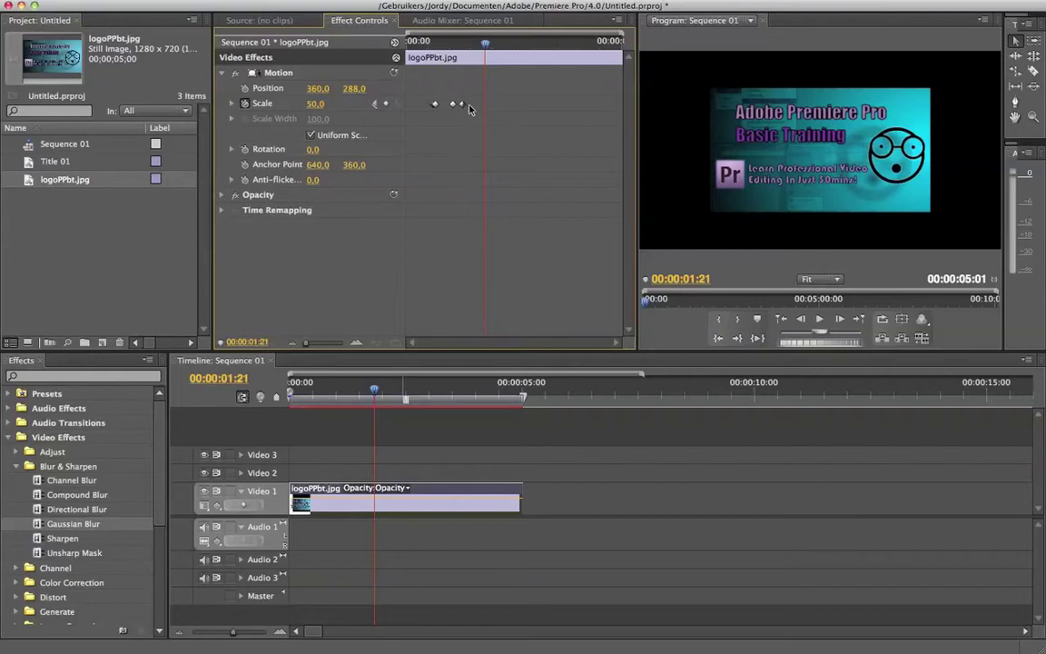